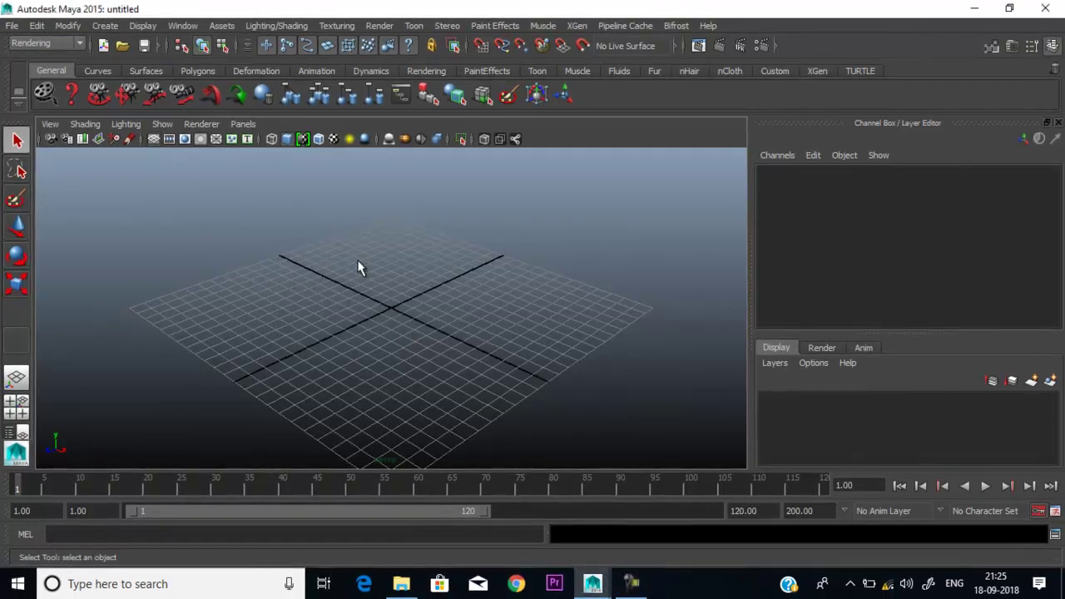
Step: Flip to the four-view layout and back to perspective, then bring up the Create > Cameras list
key(space)
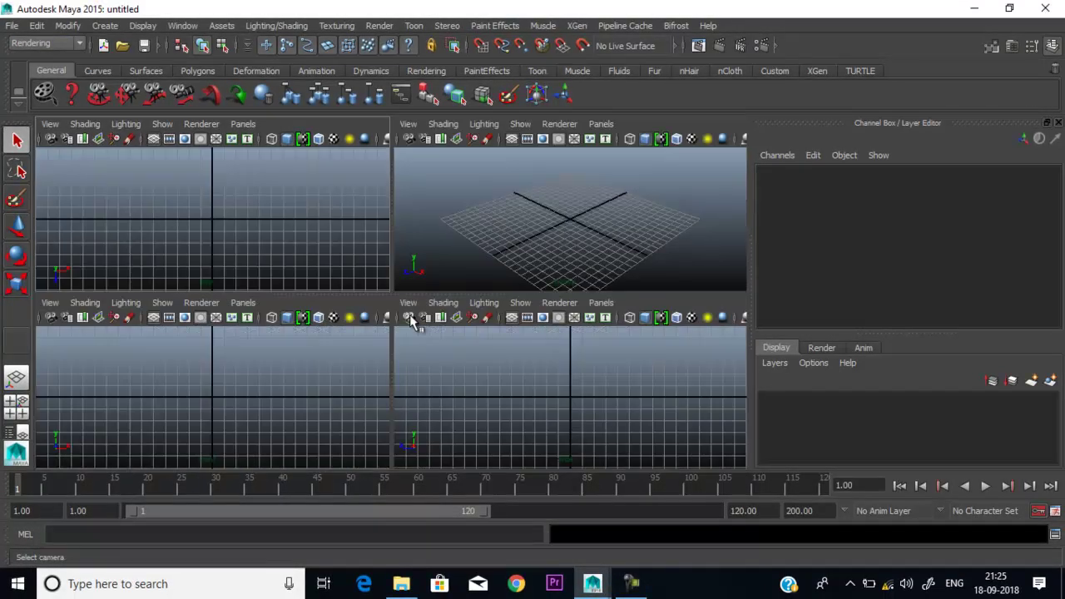
key(space)
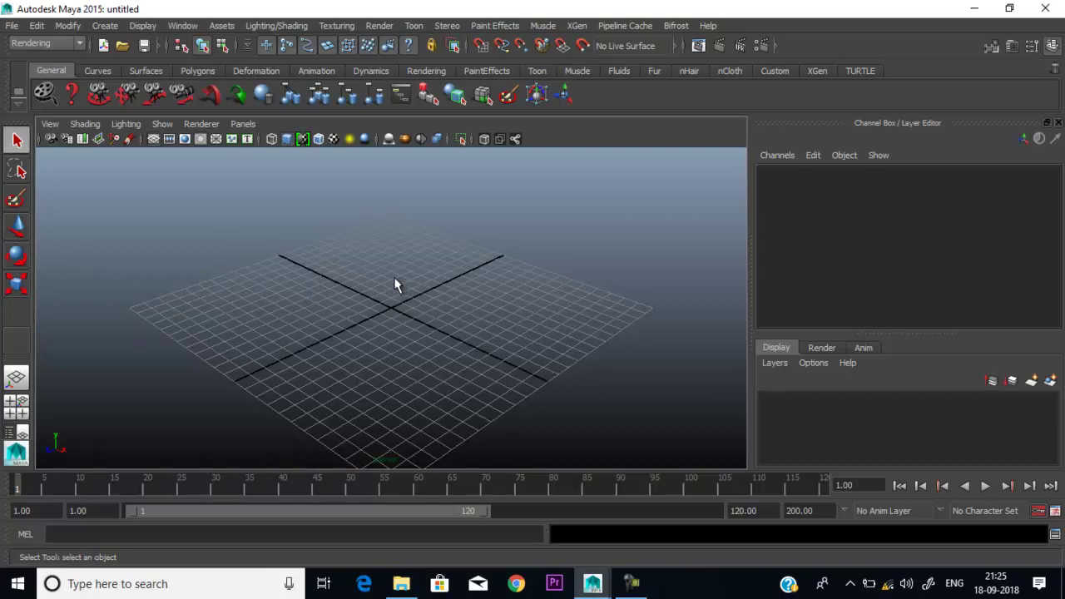
click(105, 27)
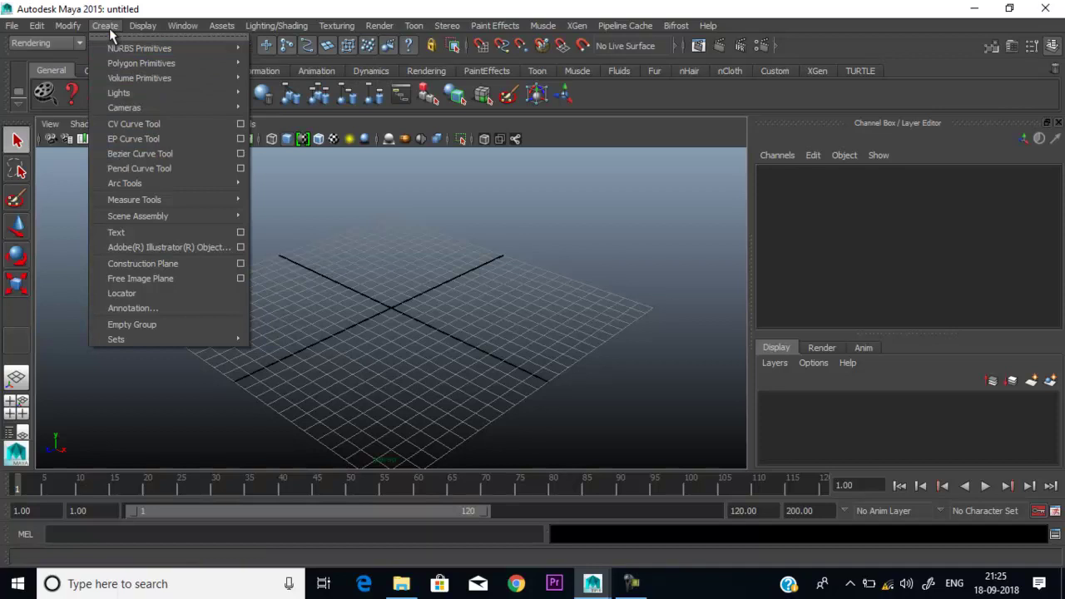
mouse_move(125, 108)
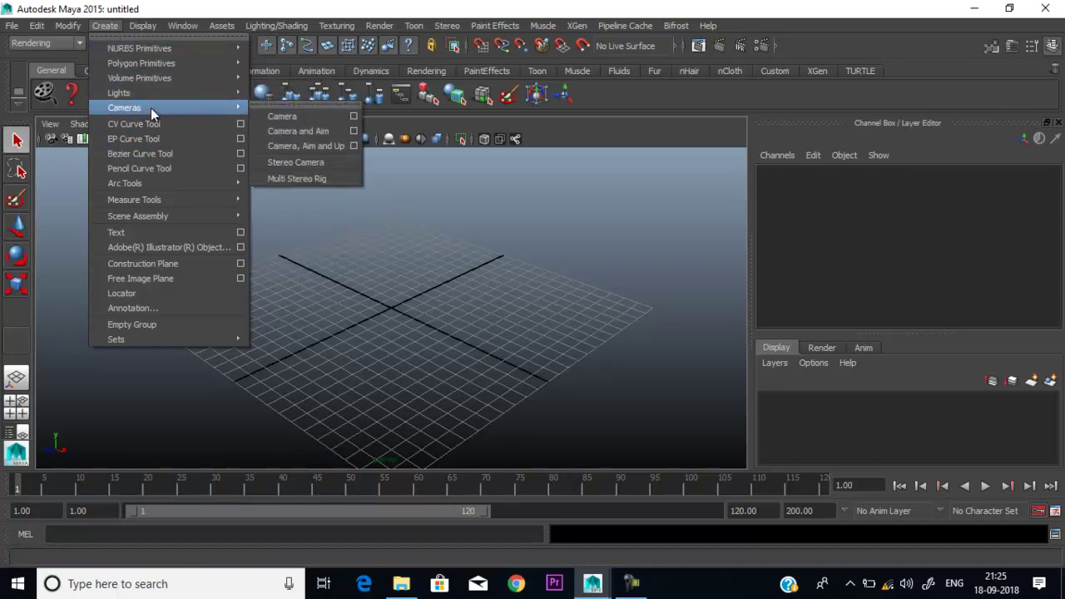
Step: Create camera1 and move it back along Z to Translate Z 12.987
click(282, 117)
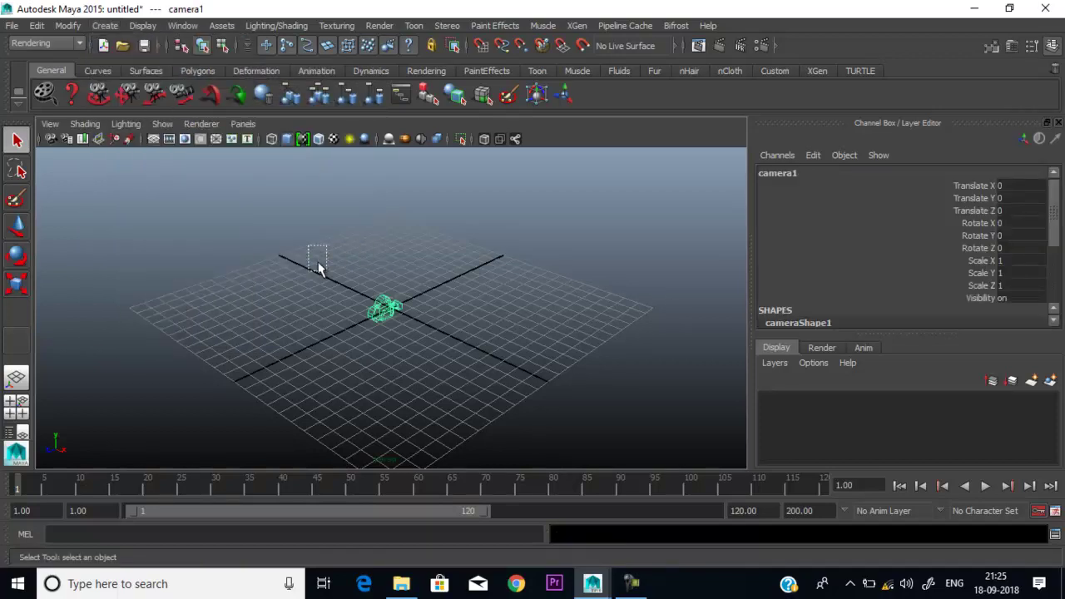
key(w)
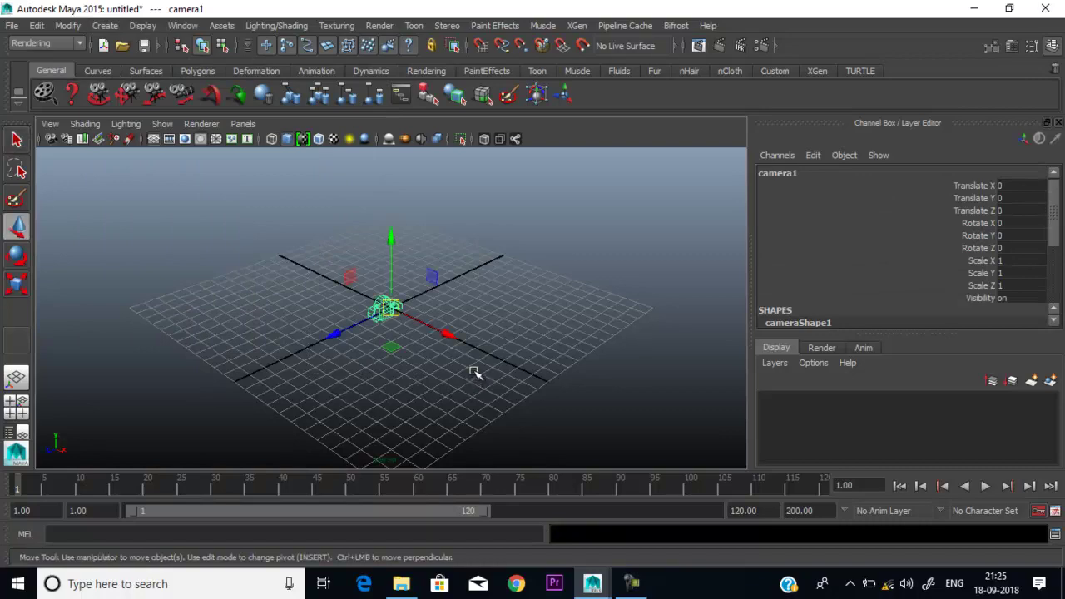
mouse_move(461, 370)
alt+mouse_down()
mouse_move(400, 352)
mouse_move(381, 387)
mouse_move(368, 359)
alt+mouse_up()
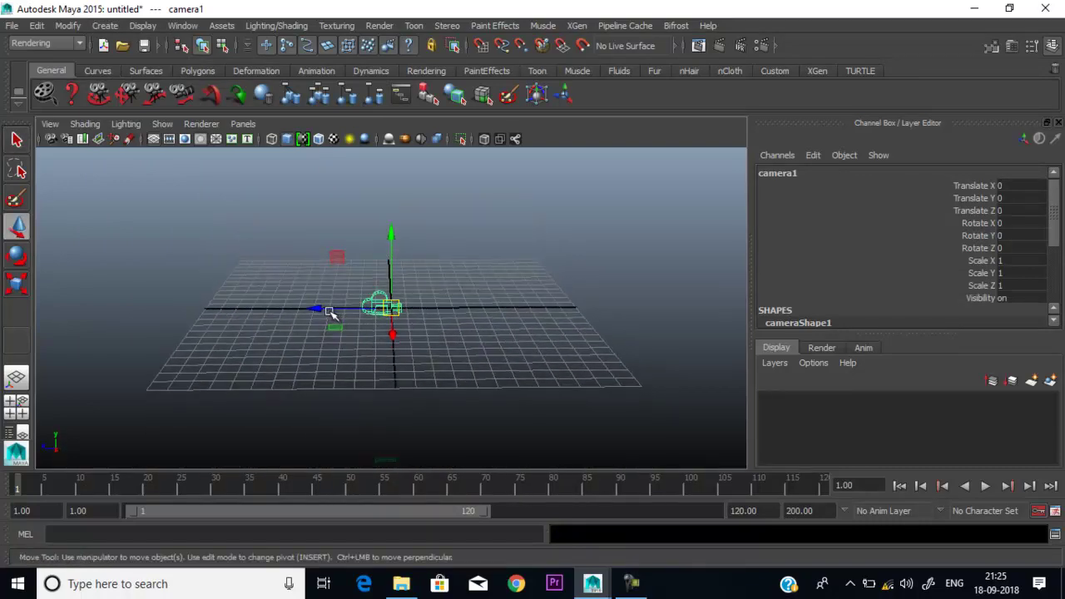
drag(316, 309, 99, 302)
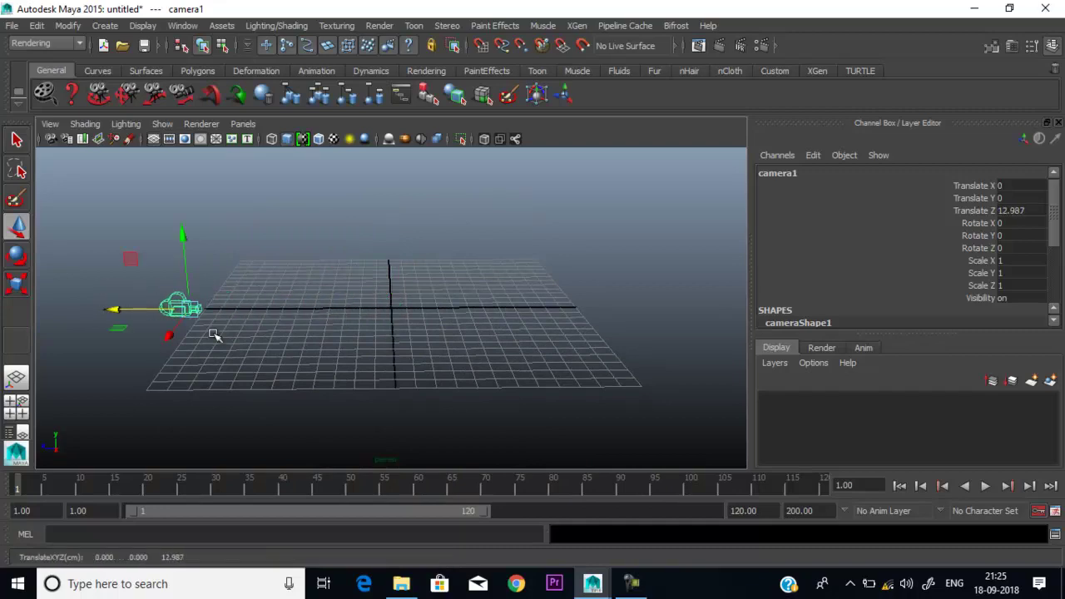
mouse_move(213, 333)
alt+mouse_down()
mouse_move(356, 416)
mouse_move(341, 314)
mouse_move(300, 347)
mouse_move(268, 330)
alt+mouse_up()
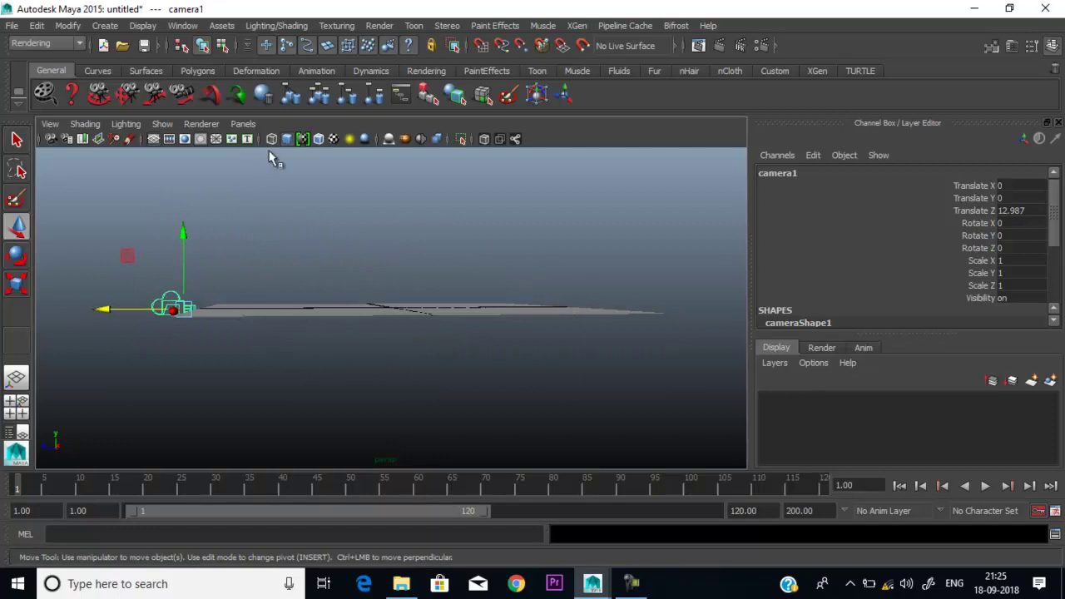
Step: Look through camera1 via Panels > Perspective and show the View menu's image plane options
click(243, 123)
mouse_move(268, 139)
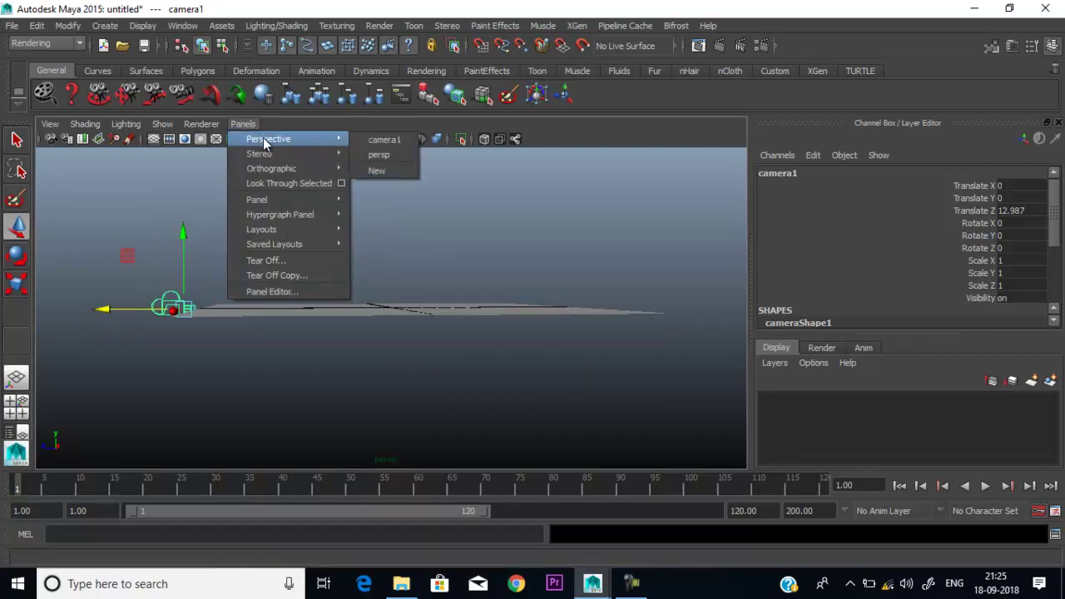
click(381, 139)
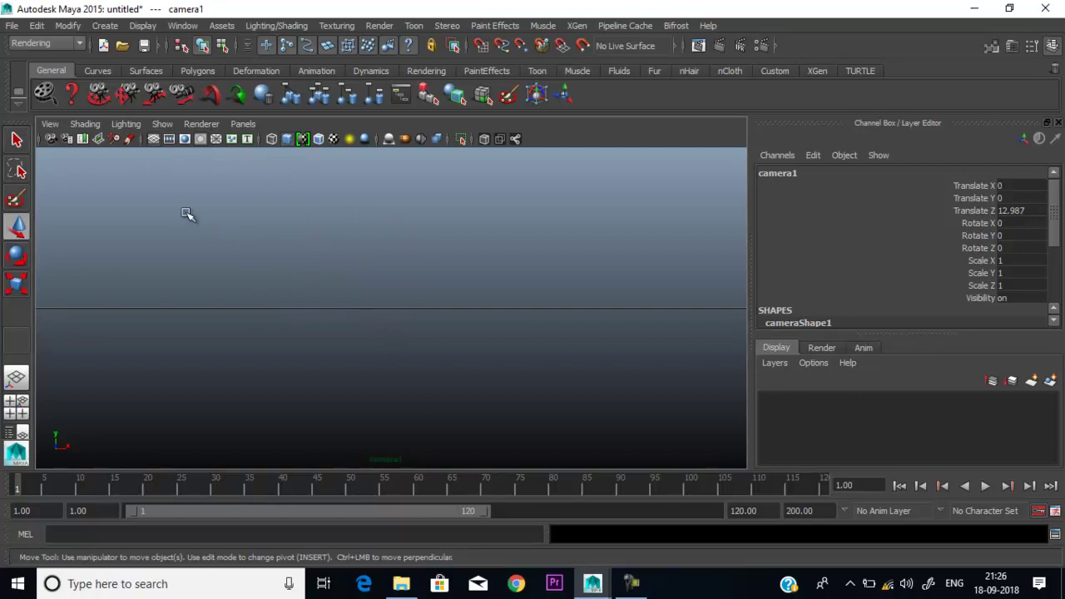
click(49, 125)
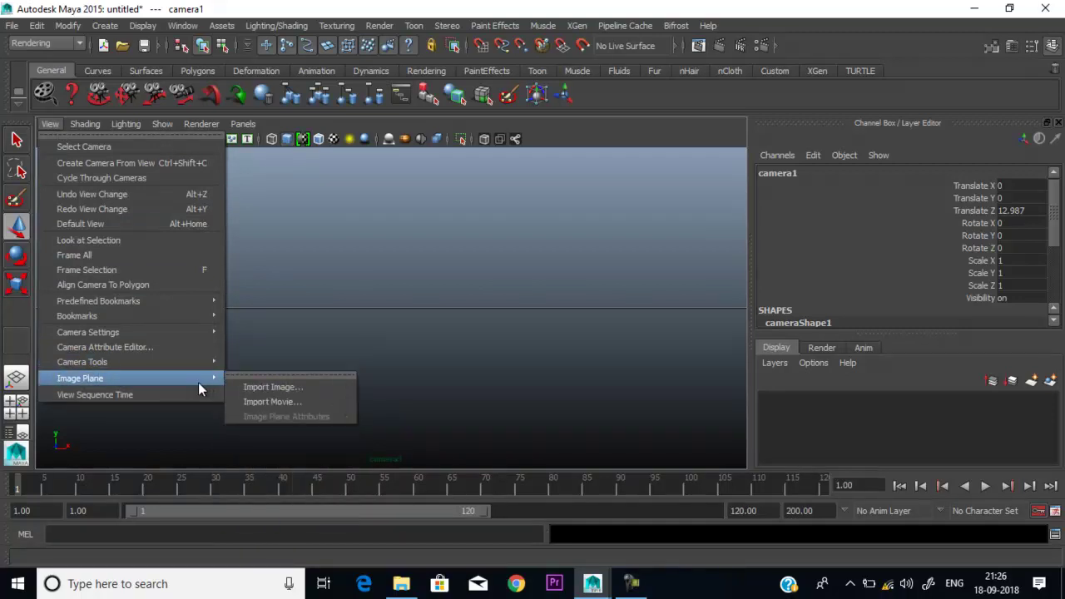
mouse_move(80, 377)
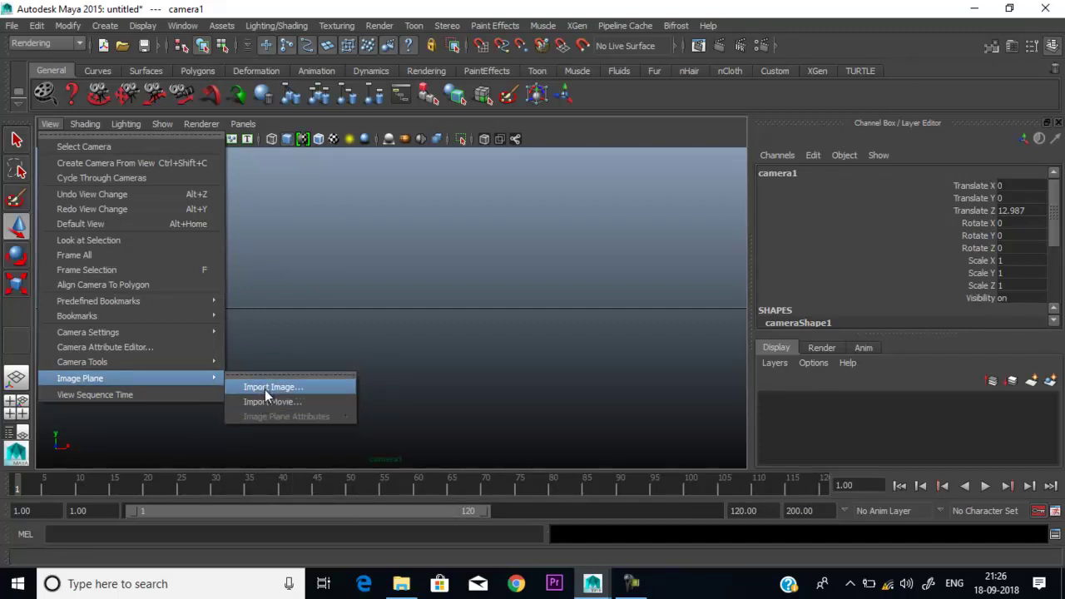
Step: Import For_MeshProjection.jpg from D:\VFX VIBE\Footages\Mesh_Projection as camera1's image plane
click(266, 391)
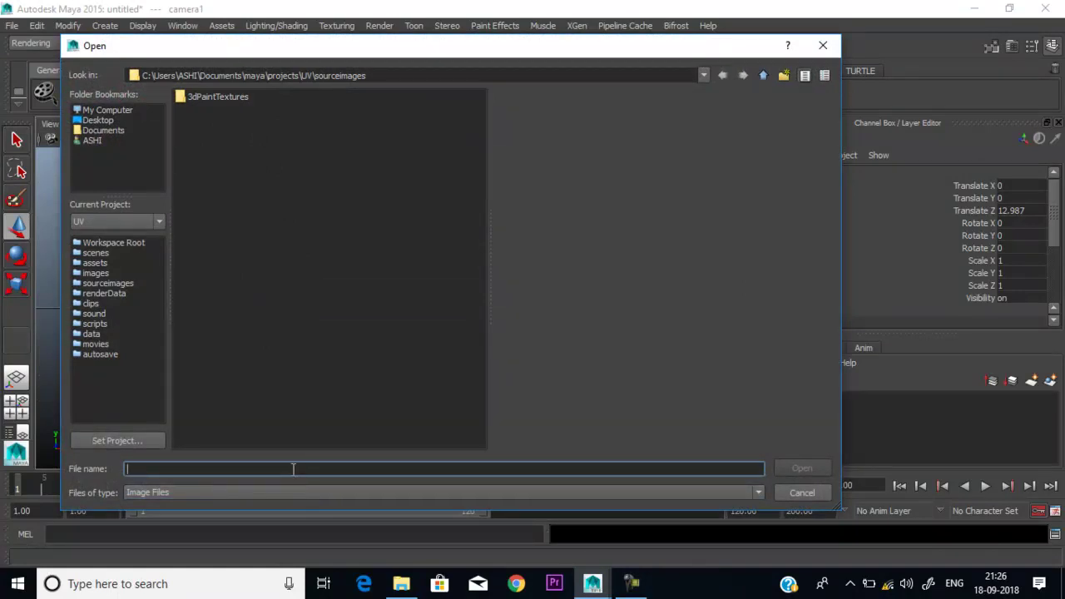
text(D:\VFX VIBE\Footages\Mesh_Projection)
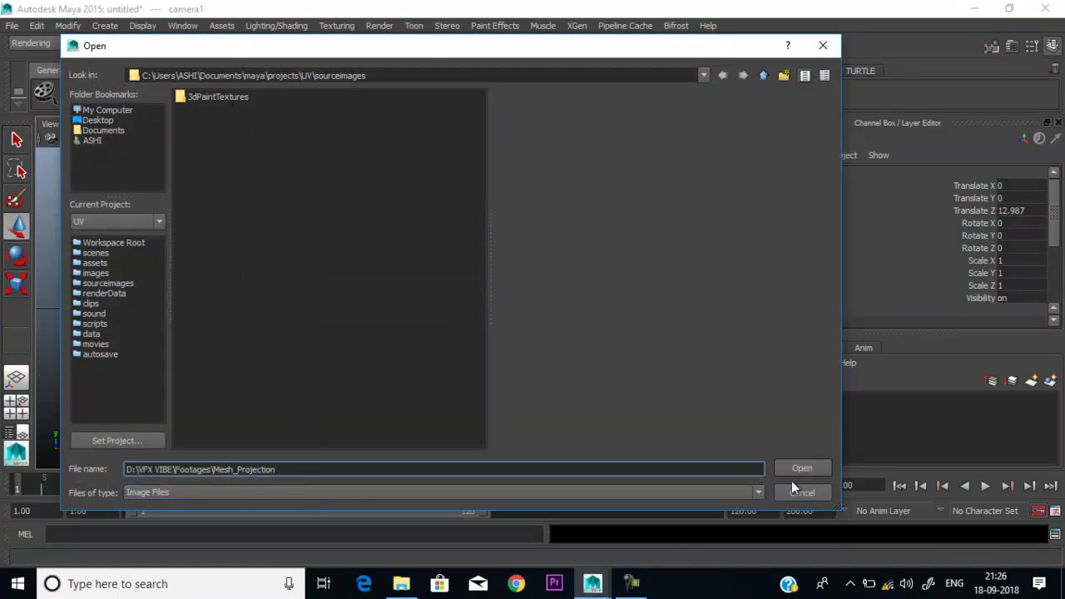
click(797, 468)
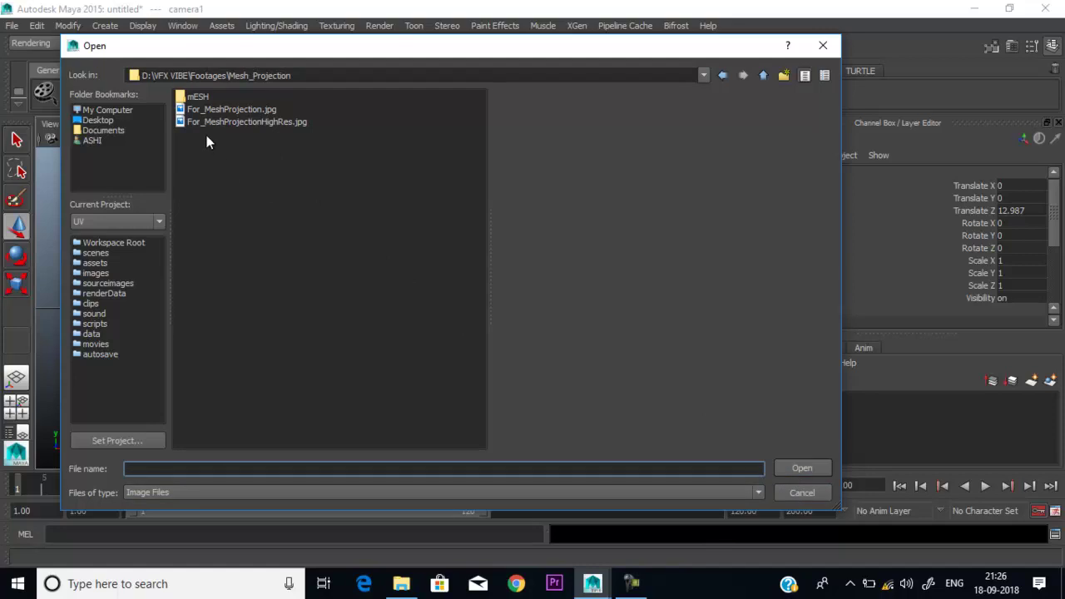
click(250, 109)
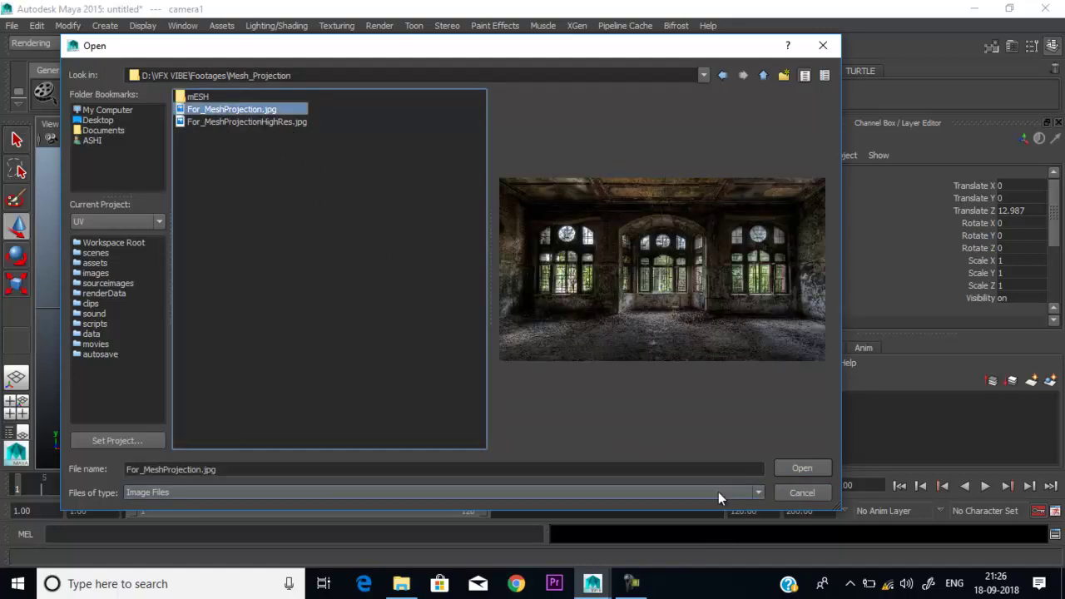
click(797, 469)
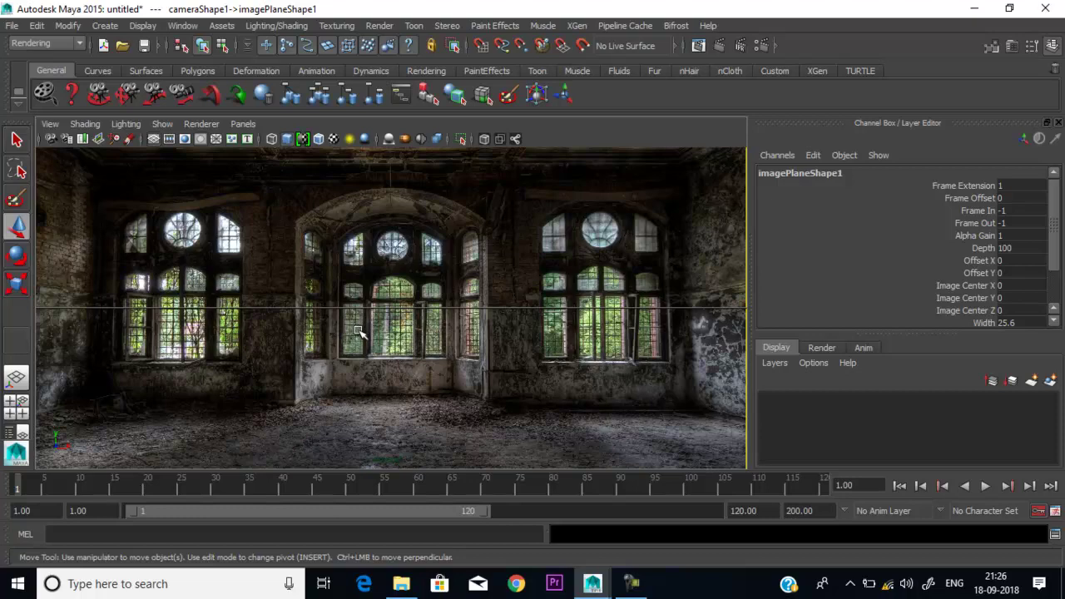
Step: Switch to the perspective view, select and frame camera1 with its image plane, then list the cameras
key(space)
drag(358, 330, 353, 295)
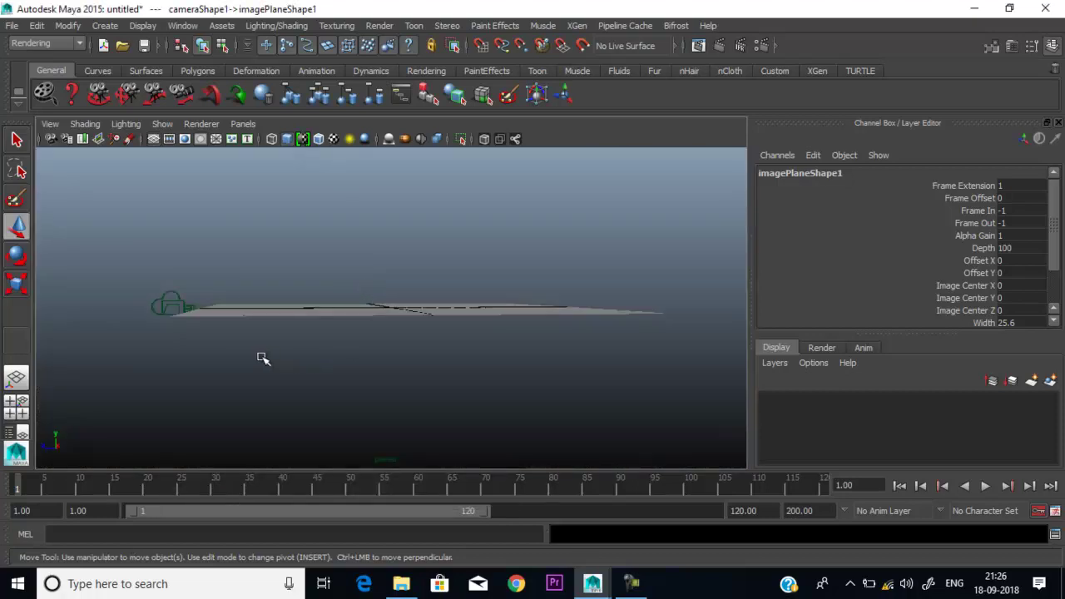
drag(244, 257, 96, 371)
scroll(461, 316, up, 3)
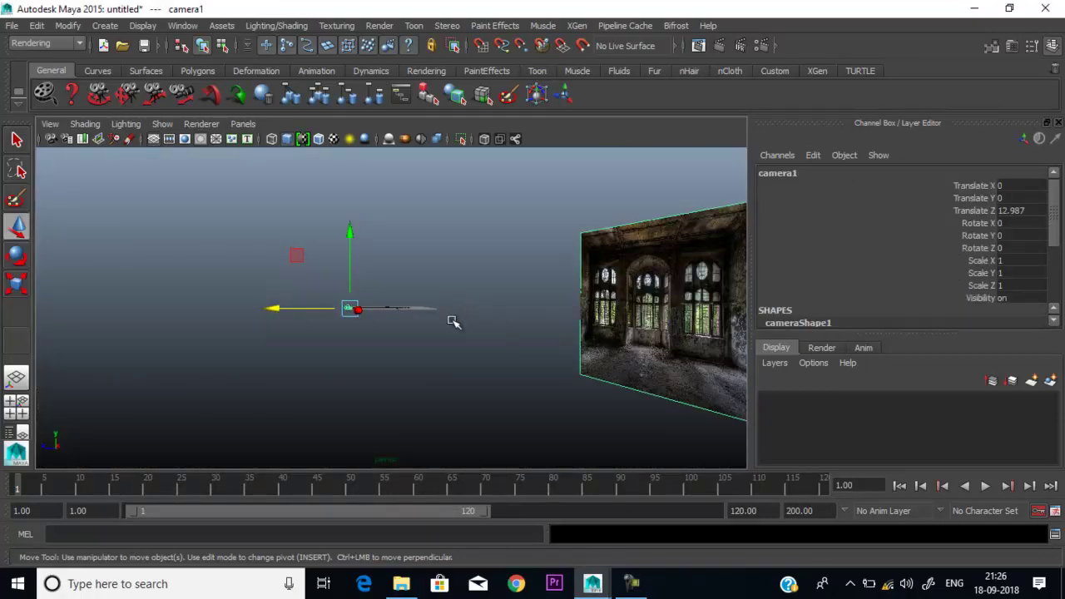
scroll(420, 380, up, 1)
mouse_move(387, 359)
alt+mouse_down()
mouse_move(521, 380)
mouse_move(607, 333)
mouse_move(499, 282)
mouse_move(406, 385)
mouse_move(480, 414)
mouse_move(587, 352)
mouse_move(412, 318)
mouse_move(382, 407)
mouse_move(528, 388)
mouse_move(458, 364)
mouse_move(460, 350)
alt+mouse_up()
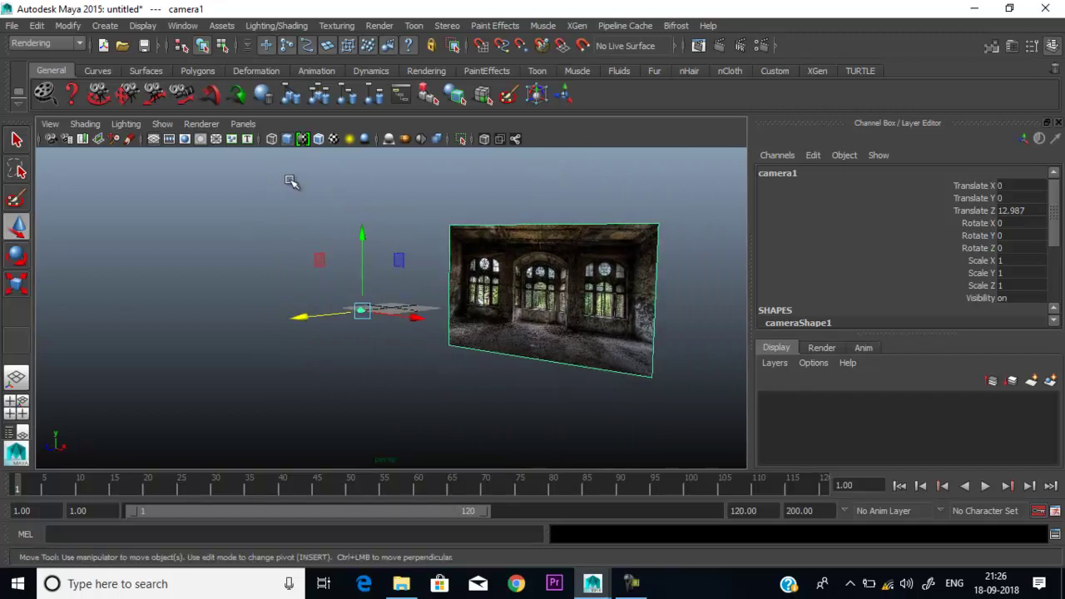
click(243, 125)
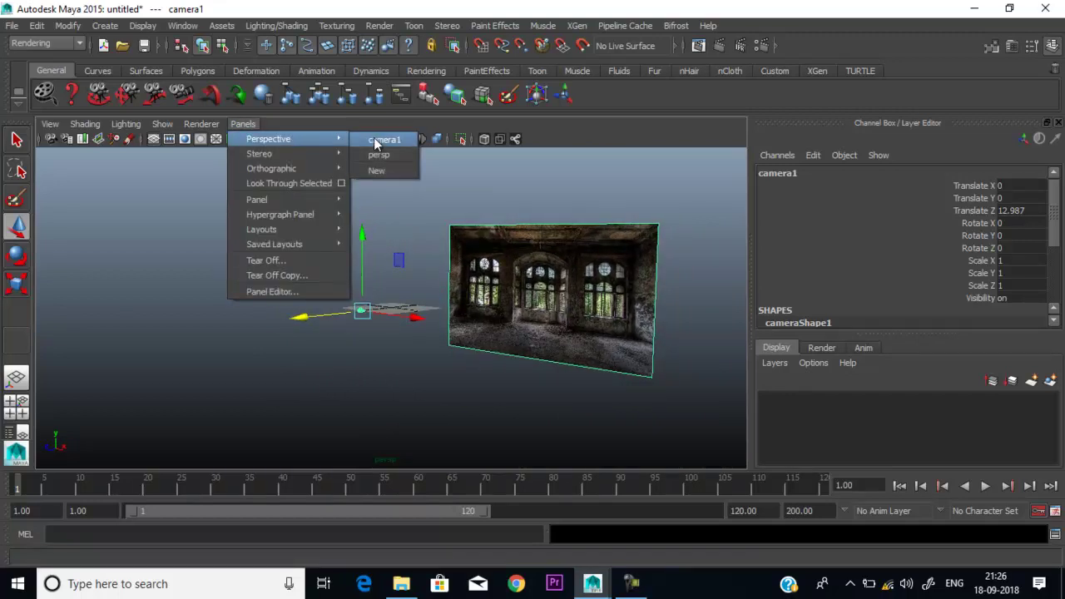
Step: Look through camera1 again and select it with View > Select Camera
click(373, 137)
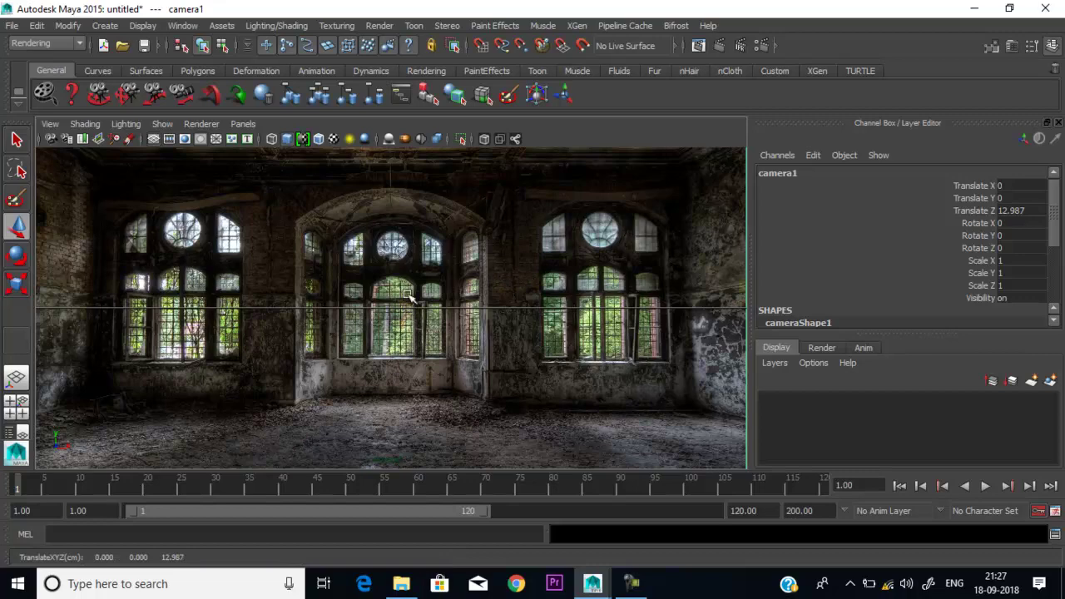
click(66, 127)
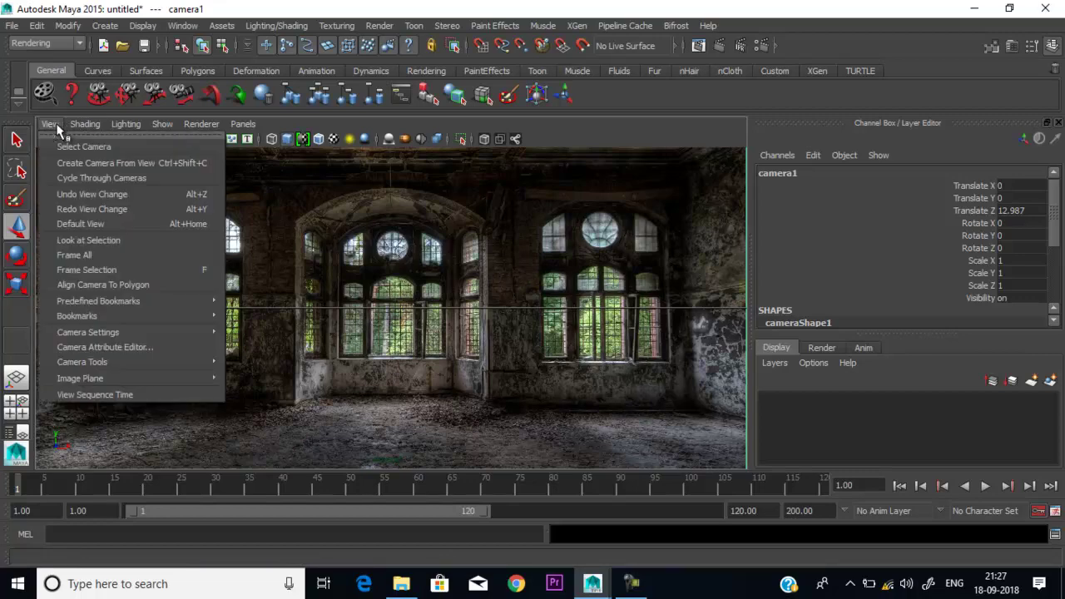
click(73, 146)
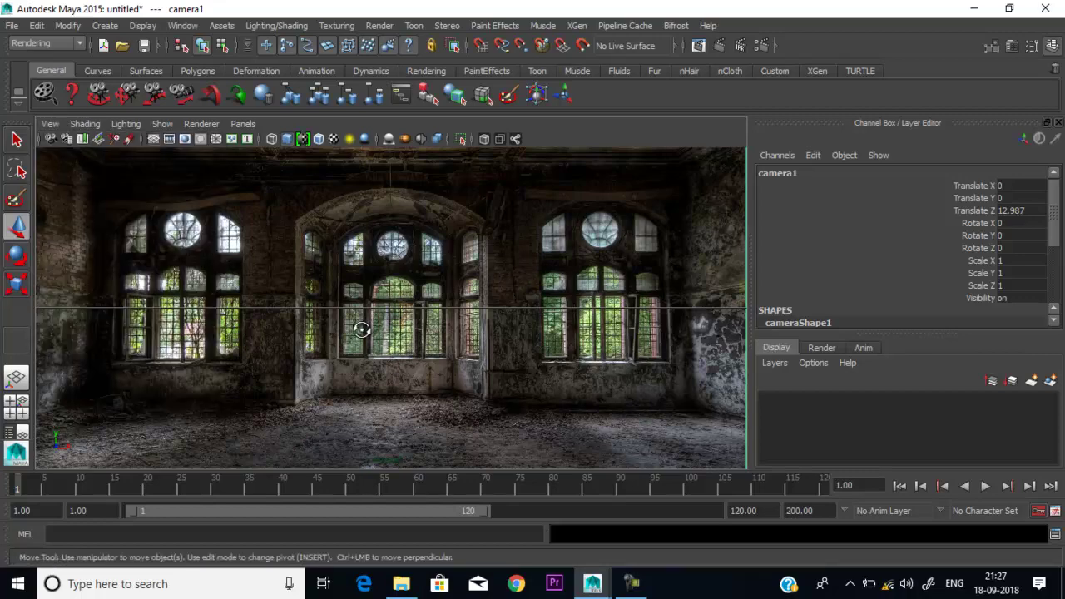
Step: Tilt and raise camera1 so it looks down onto the grid
alt+drag(367, 332, 459, 332)
alt+middle_drag(442, 316, 433, 320)
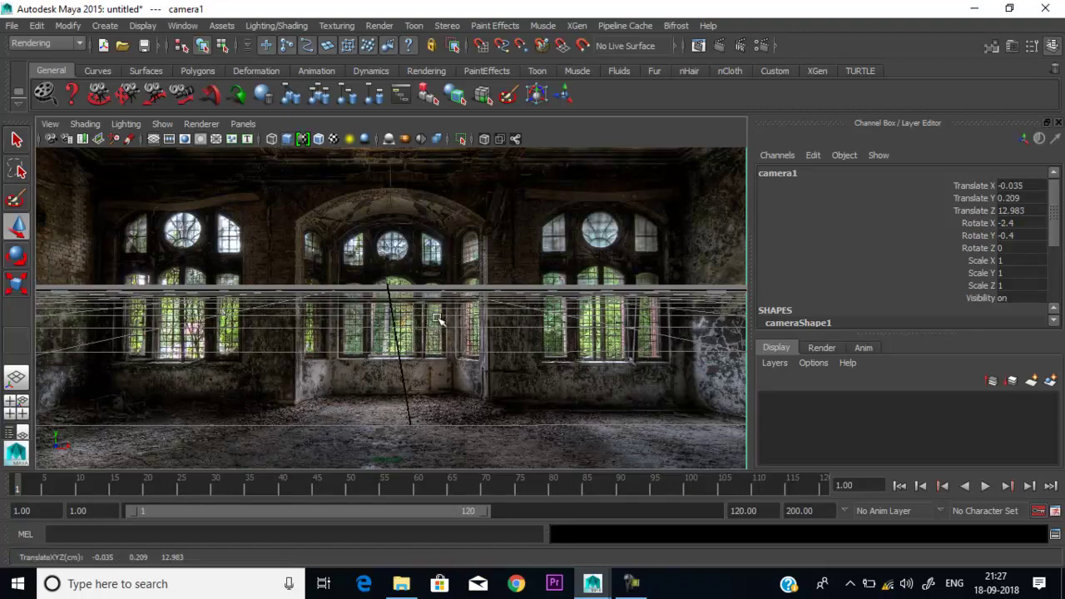
alt+drag(424, 308, 454, 565)
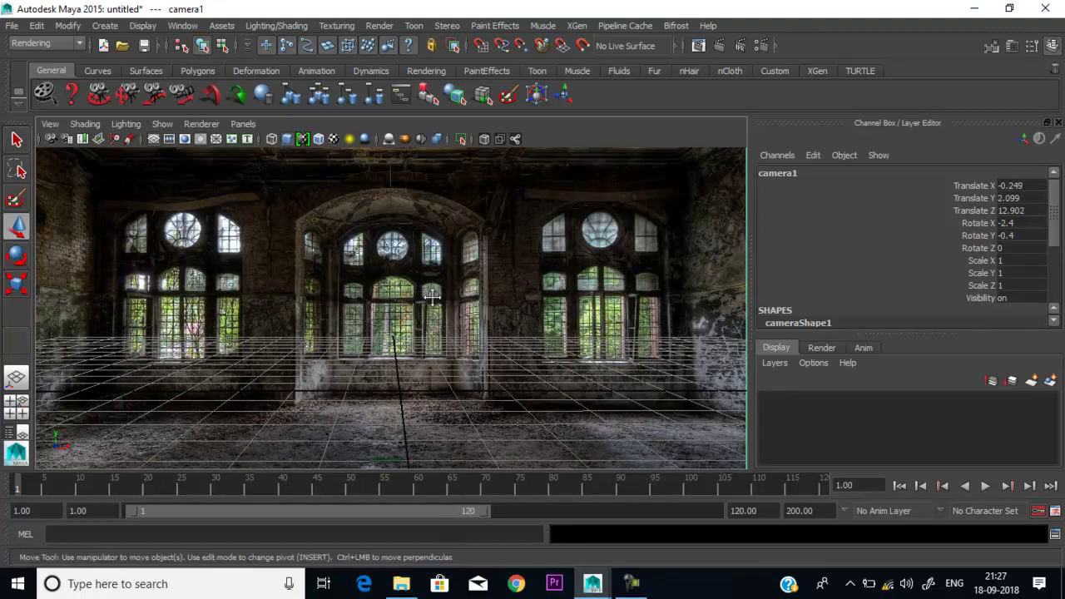
alt+middle_drag(434, 301, 446, 589)
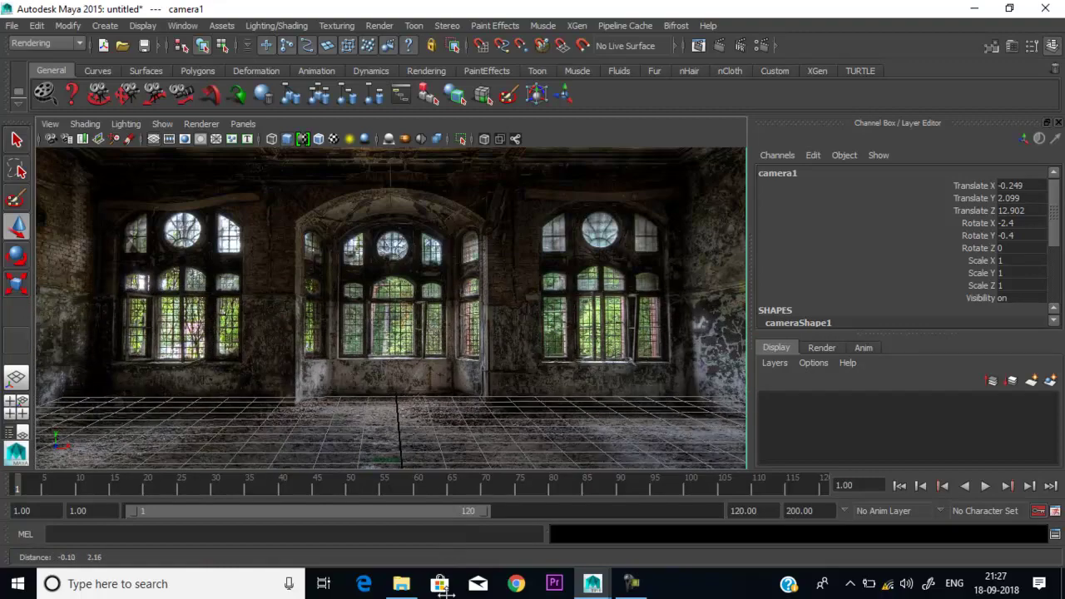
alt+middle_drag(446, 587, 423, 357)
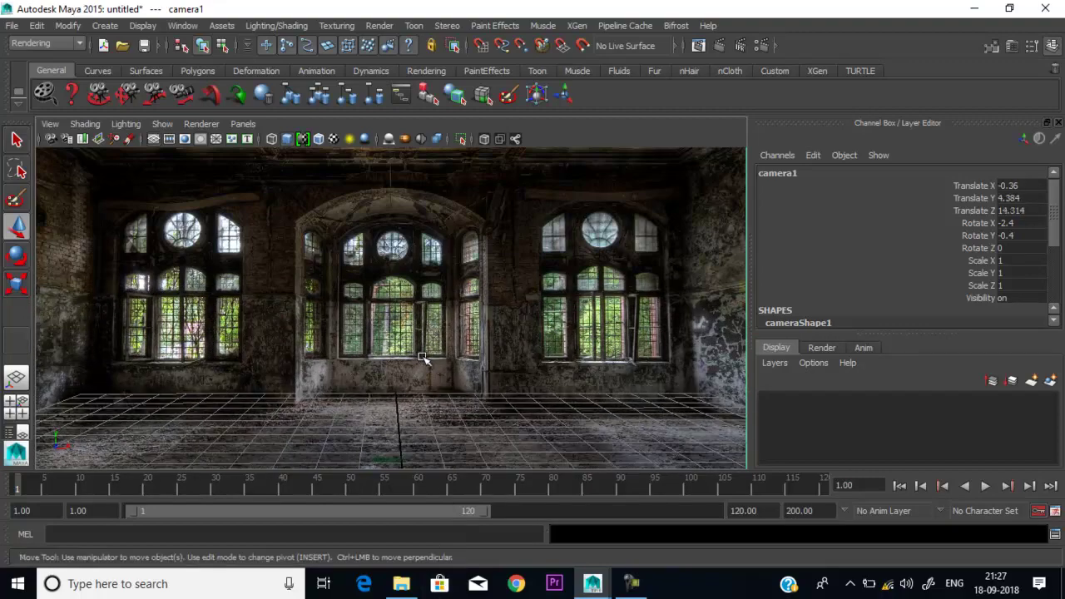
scroll(422, 358, down, 2)
scroll(423, 357, down, 2)
scroll(422, 358, down, 2)
scroll(423, 357, down, 2)
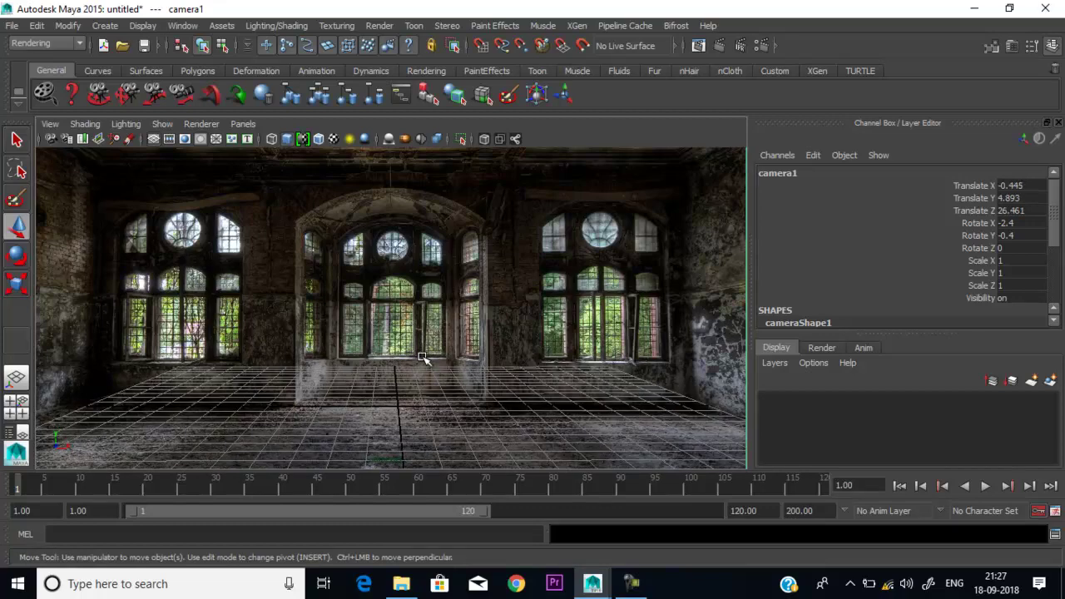
Step: Track and dolly camera1 until the grid meets the photo floor (Y 5.08, Z 16.249, rotate X -2.4)
alt+middle_drag(398, 376, 374, 443)
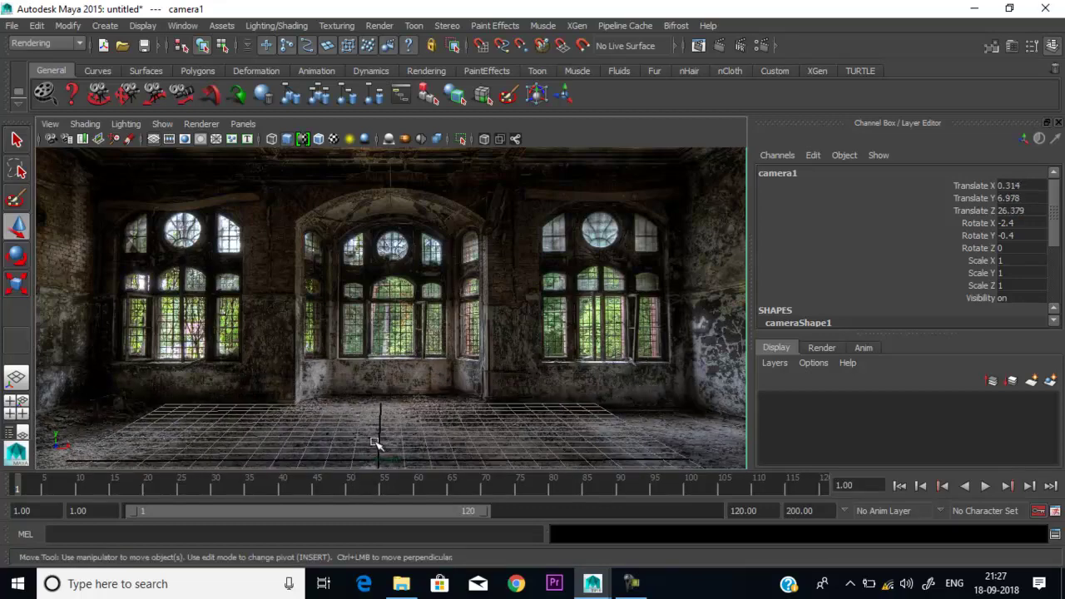
scroll(383, 408, up, 3)
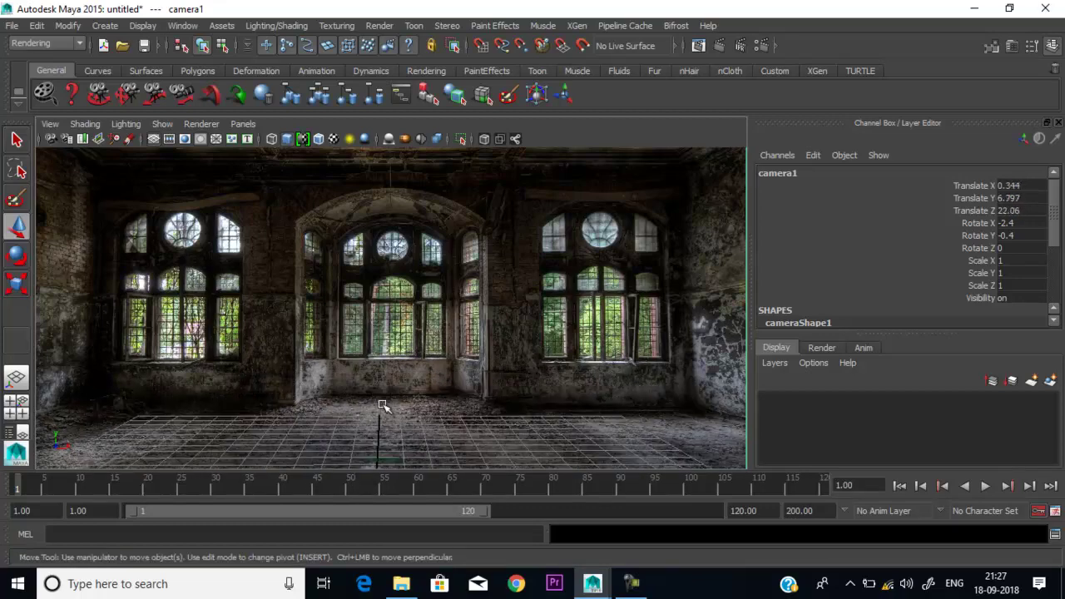
scroll(383, 407, up, 2)
scroll(382, 408, up, 2)
alt+middle_drag(380, 433, 421, 311)
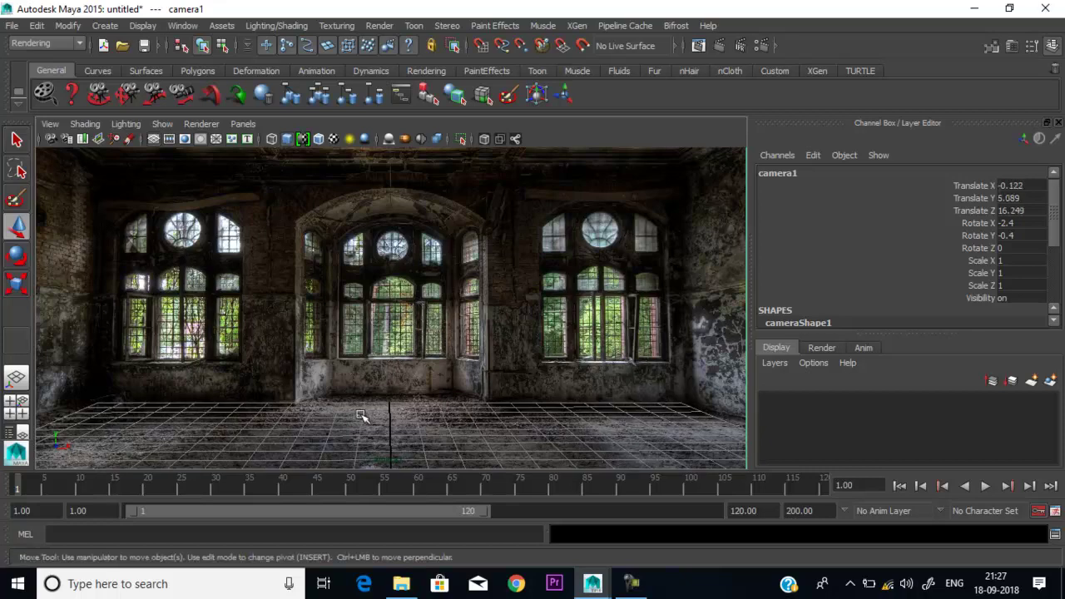
middle_click(414, 439)
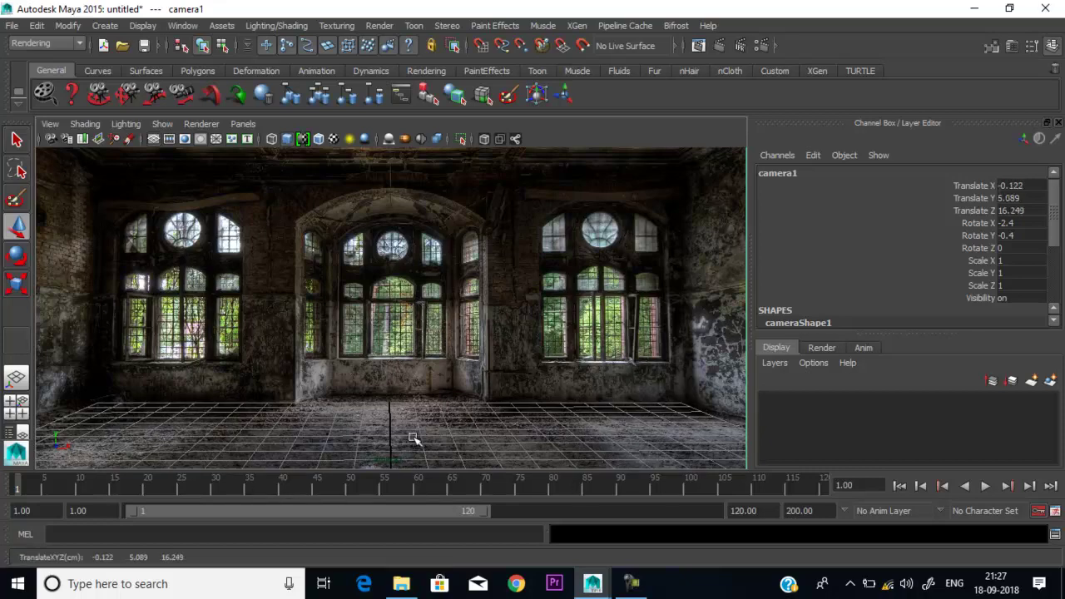
alt+middle_drag(421, 438, 427, 434)
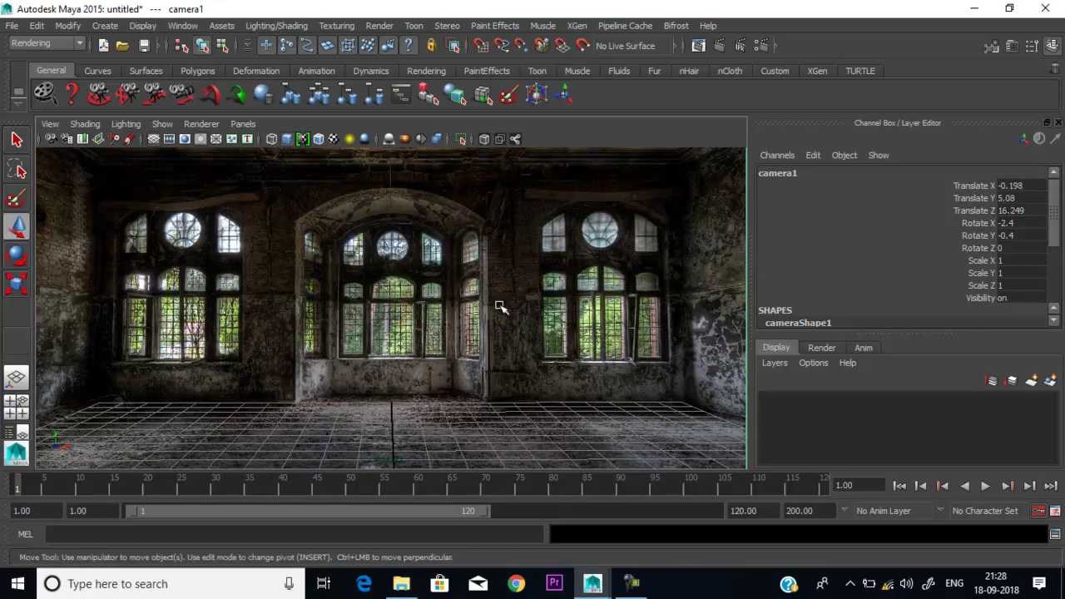
Step: Check the match from the perspective view, then look through camera1 again
key(space)
drag(494, 297, 489, 271)
mouse_move(397, 413)
alt+mouse_down()
mouse_move(304, 392)
mouse_move(330, 421)
mouse_move(394, 428)
mouse_move(445, 402)
mouse_move(388, 382)
mouse_move(344, 428)
mouse_move(309, 421)
mouse_move(363, 399)
mouse_move(483, 400)
mouse_move(491, 414)
alt+mouse_up()
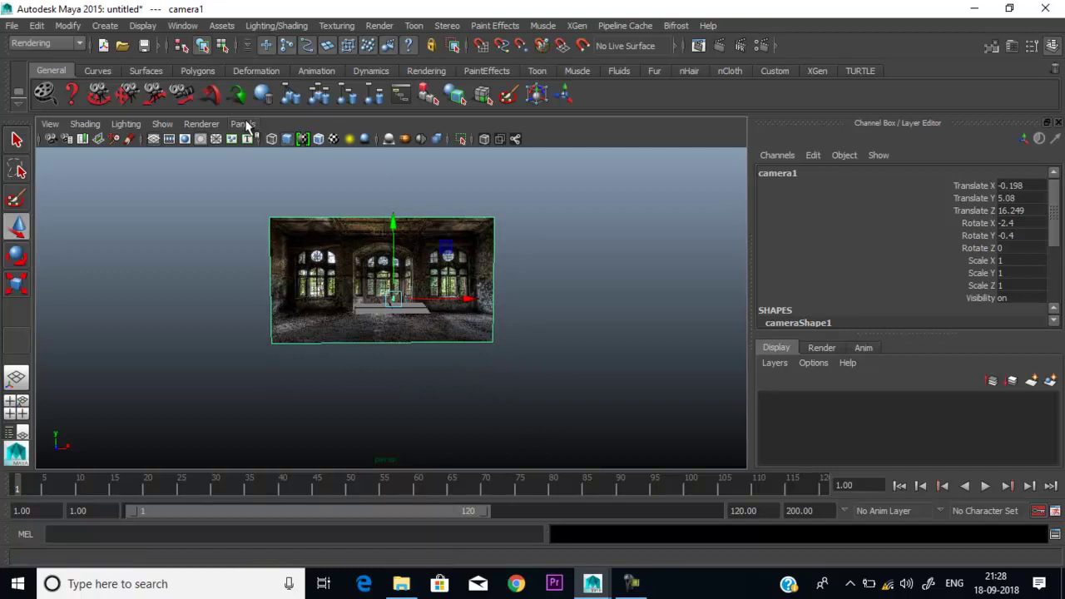
click(243, 124)
click(371, 142)
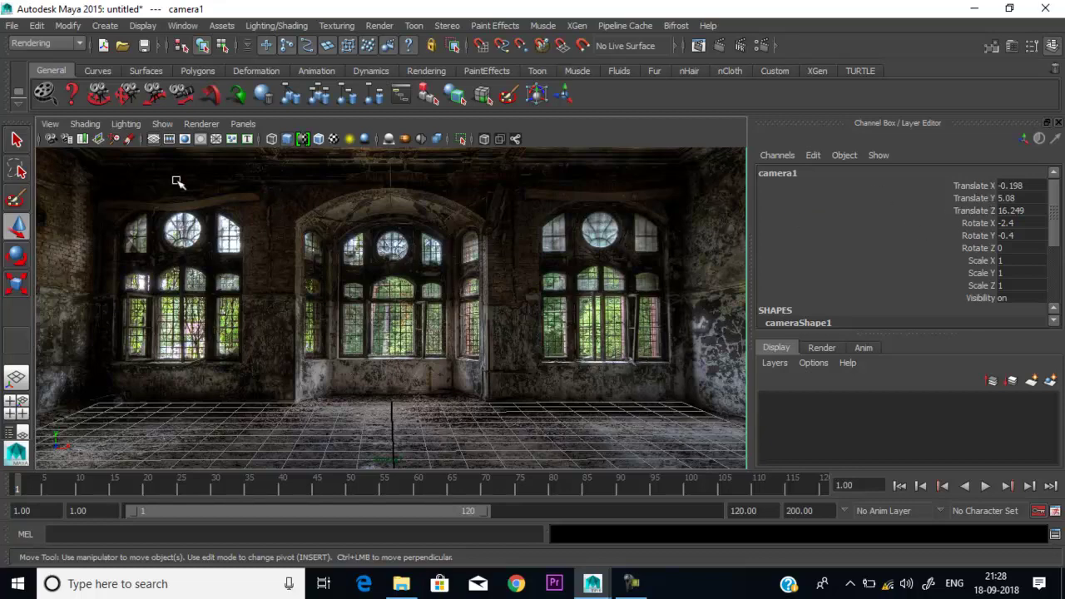
Step: Select camera1 and lock its Translate, Rotate, Scale and Visibility channels in the Channel Box
click(50, 124)
click(61, 148)
drag(976, 189, 984, 289)
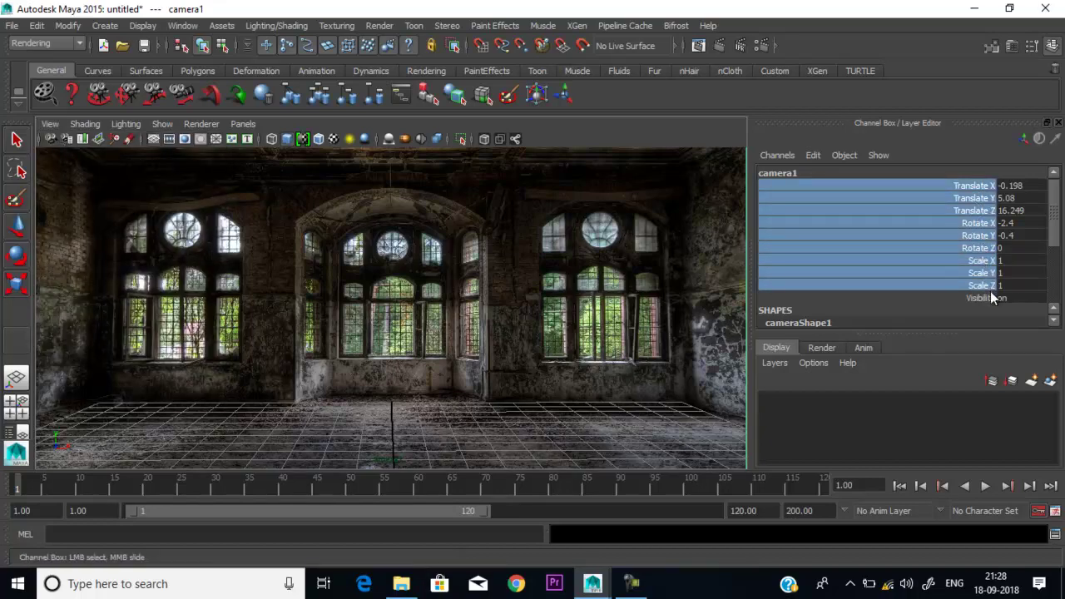
right_click(933, 230)
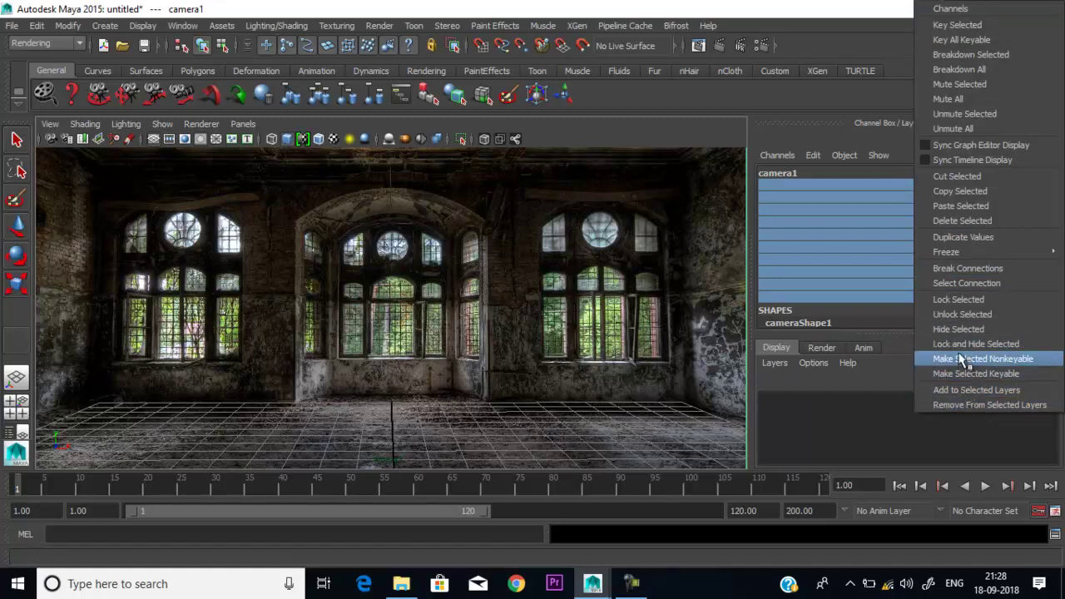
click(957, 301)
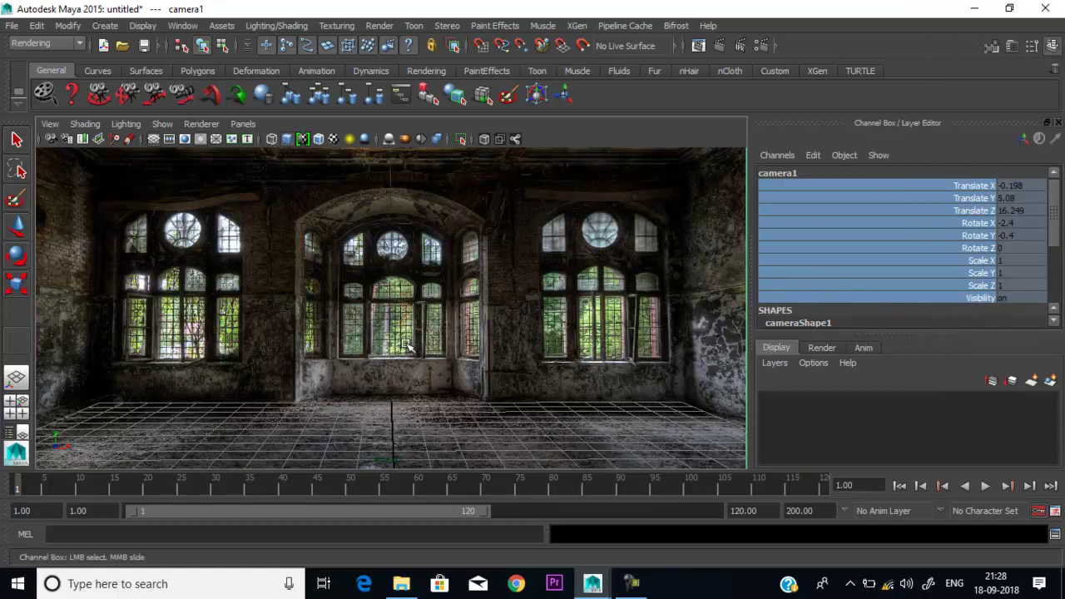
click(48, 123)
Step: Open camera1's Attribute Editor on the imagePlaneShape1 tab
click(72, 144)
key(ctrl+a)
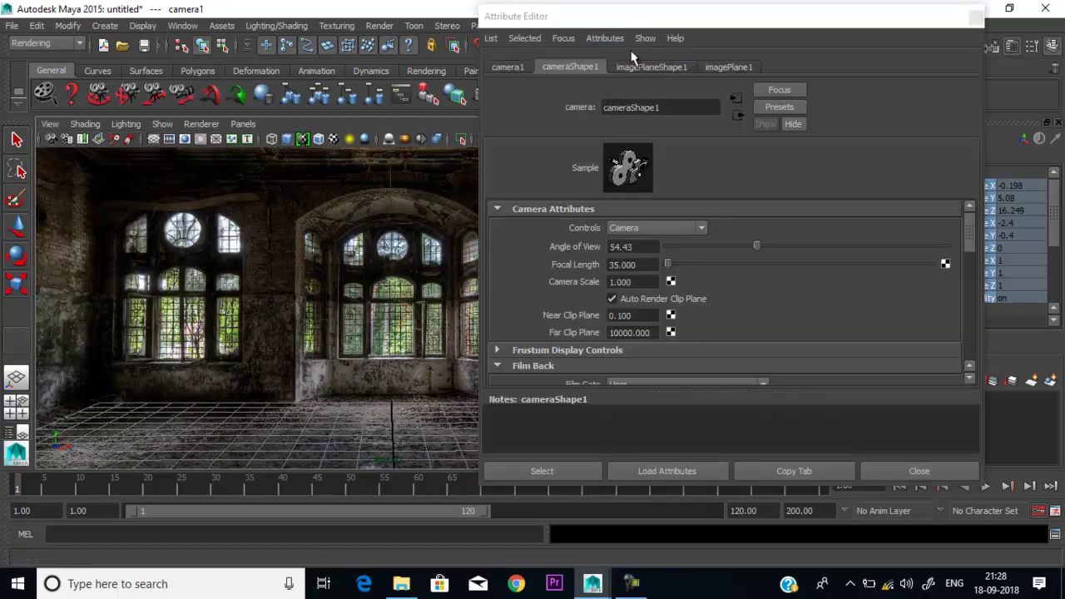
drag(616, 24, 588, 81)
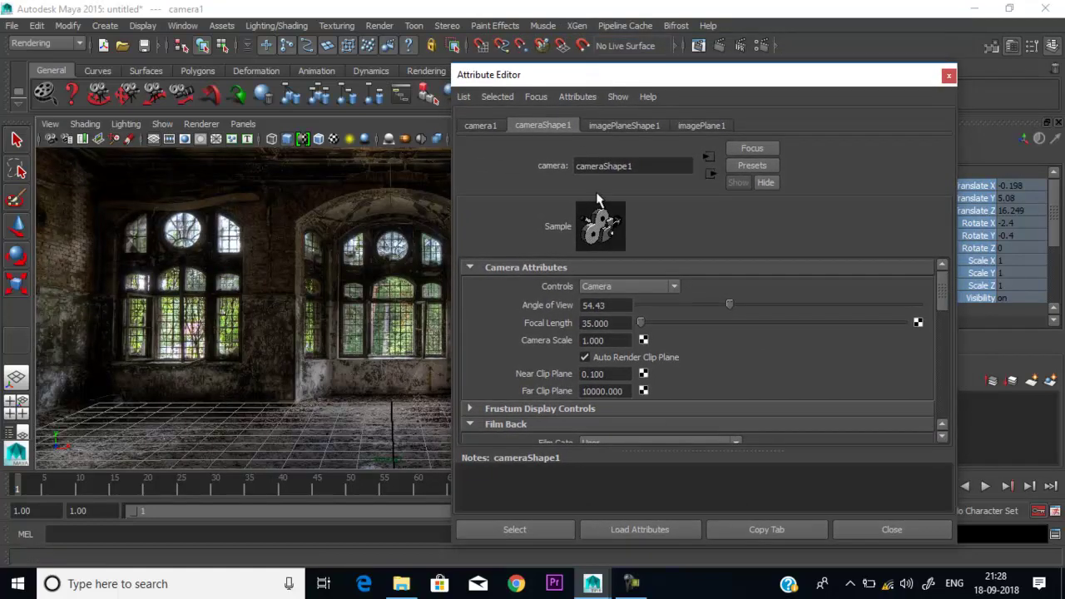
click(706, 125)
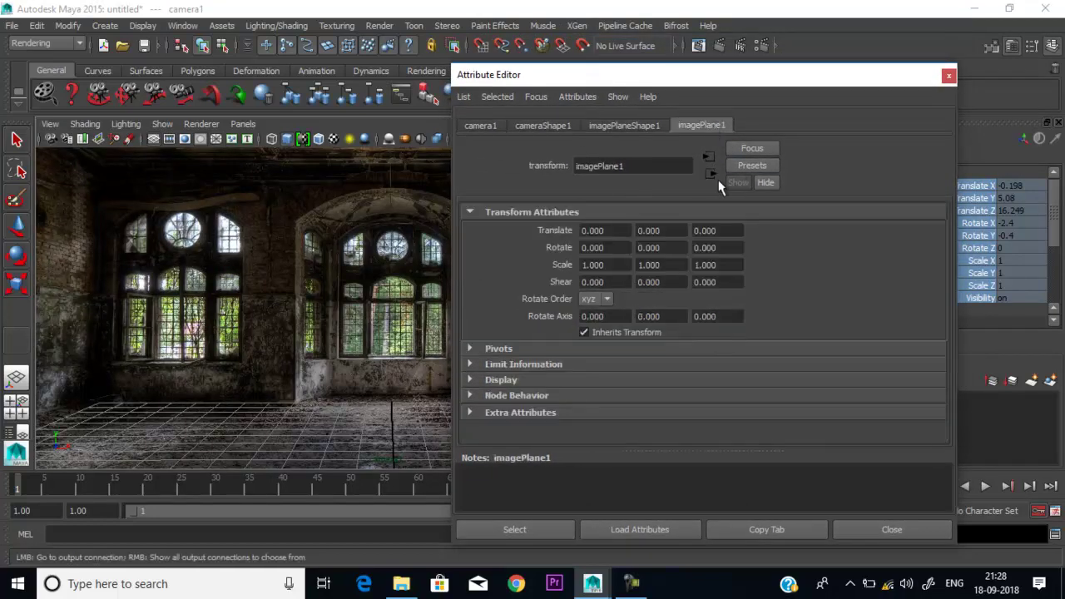
click(605, 123)
click(548, 123)
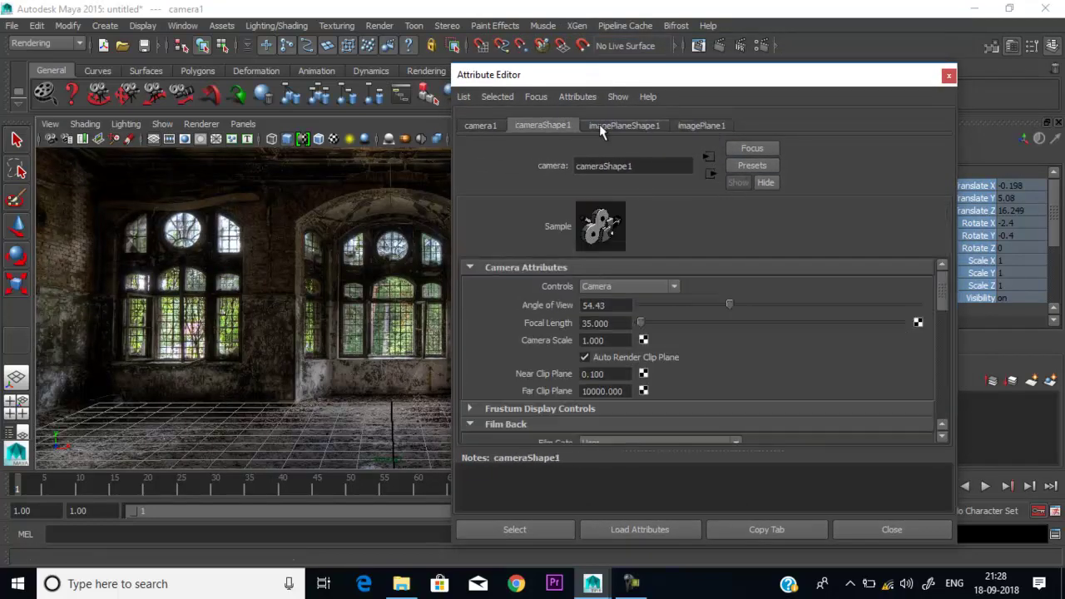
click(600, 125)
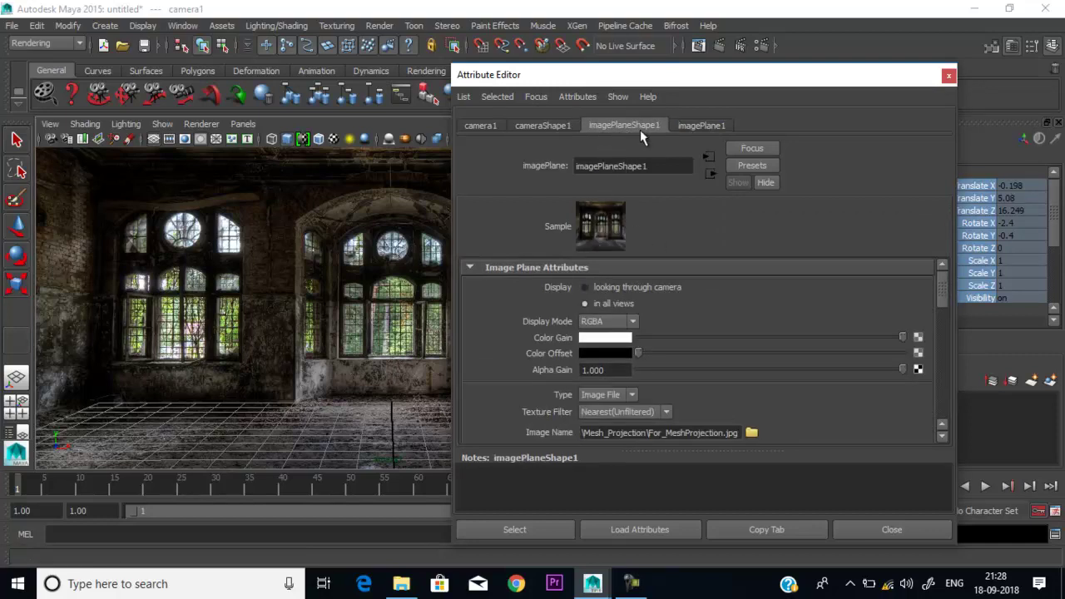
Step: Fit the room-photo image plane to the film gate
scroll(726, 308, down, 2)
scroll(726, 308, down, 2)
scroll(726, 307, down, 2)
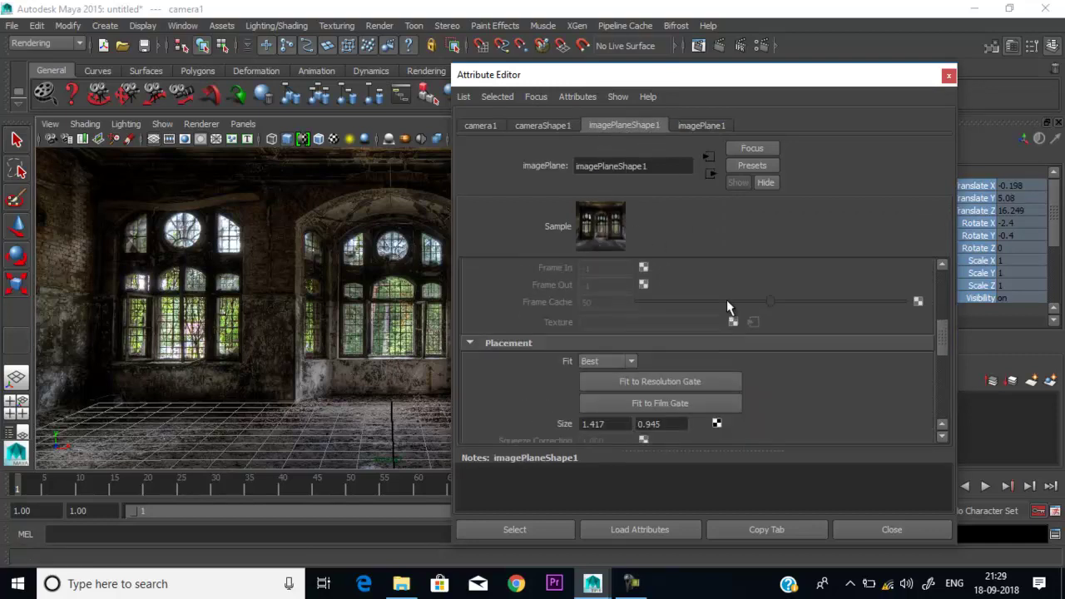
scroll(726, 308, down, 2)
scroll(726, 308, down, 3)
scroll(727, 308, down, 2)
scroll(726, 308, down, 2)
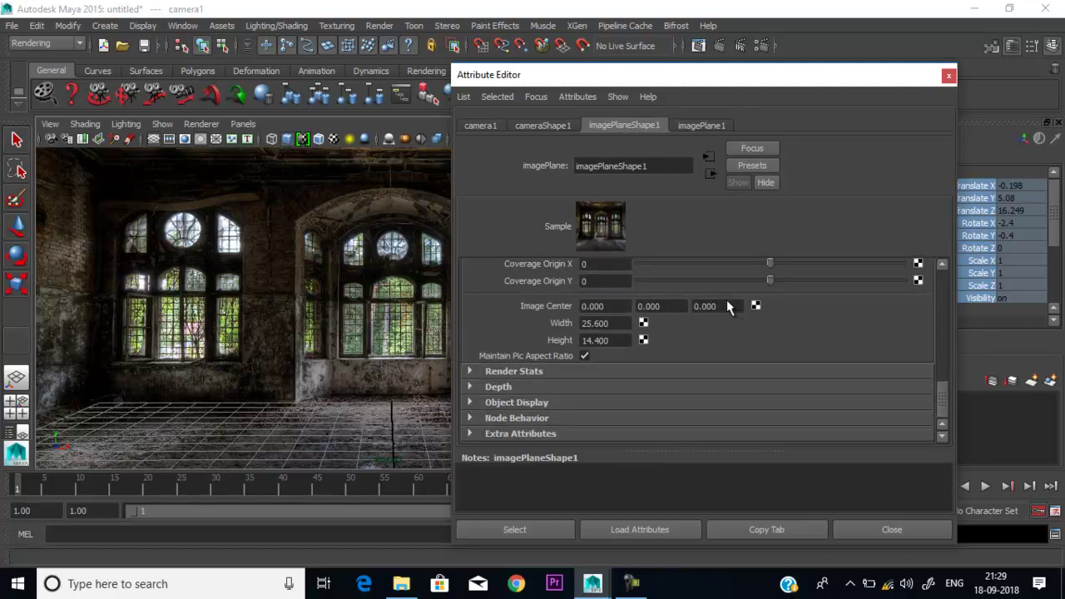
scroll(726, 306, up, 2)
scroll(726, 306, up, 3)
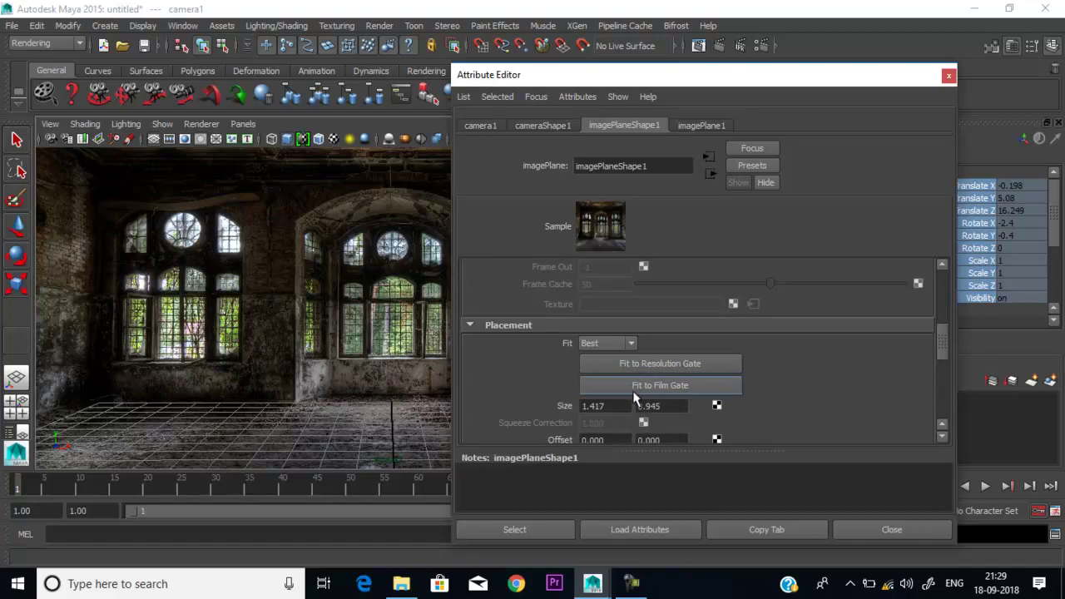
click(662, 387)
Step: Refit the image plane to the resolution gate at 1.417 × 0.945 and close the editor
drag(582, 79, 759, 79)
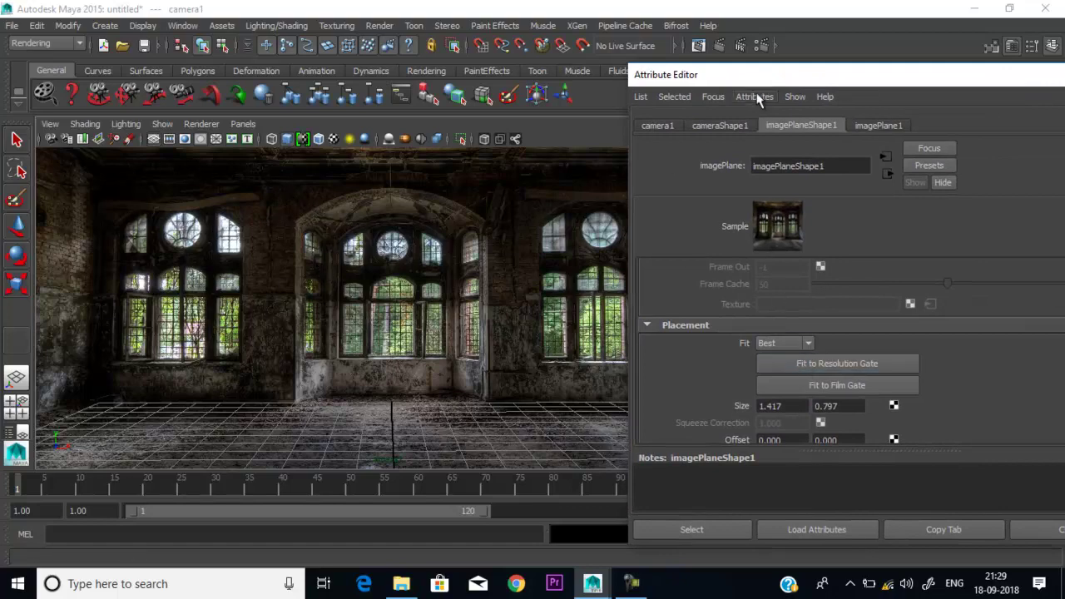
drag(758, 76, 373, 98)
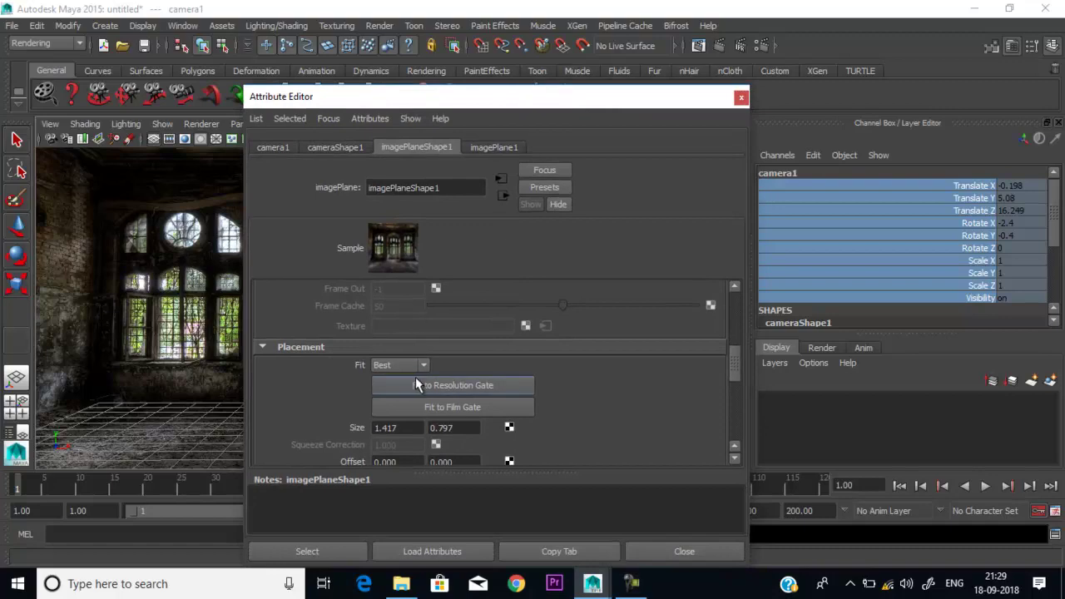
click(416, 380)
click(449, 408)
click(741, 99)
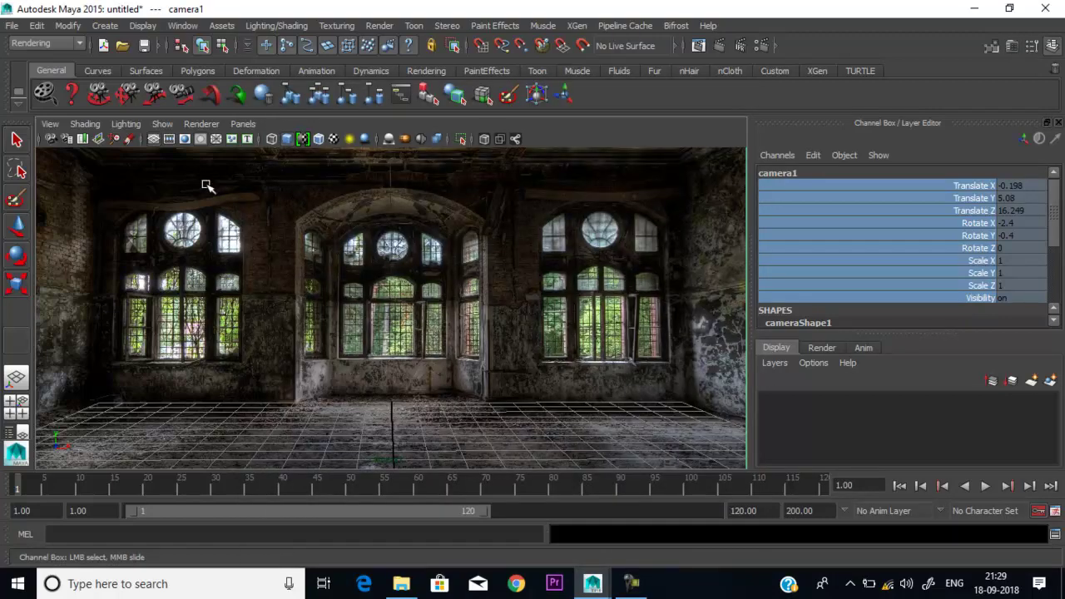
Step: Turn on the Film Gate display so the room photo is framed inside the gate
click(169, 139)
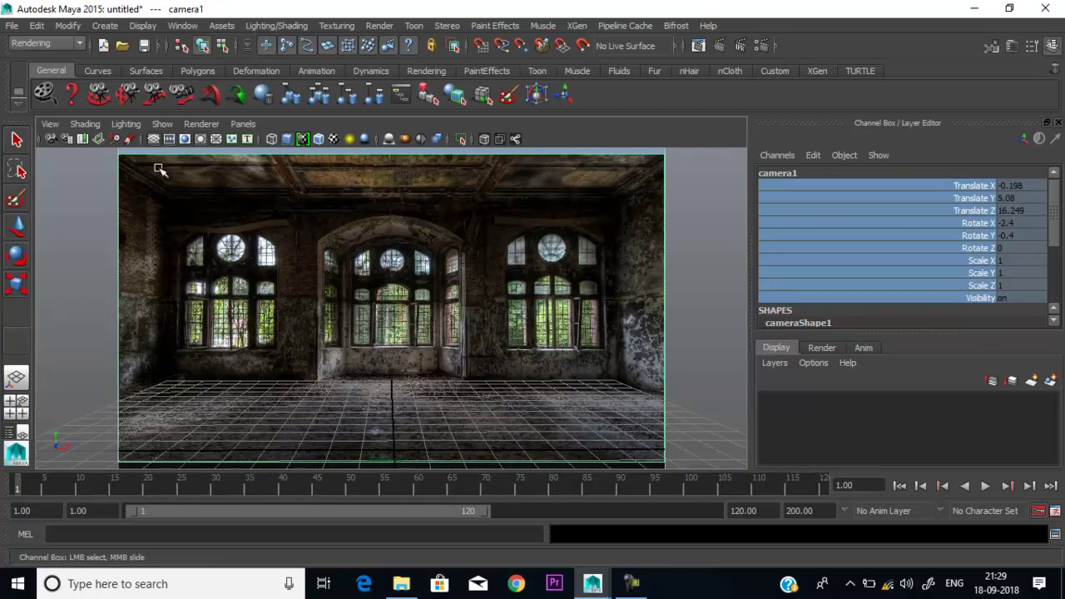
click(169, 140)
click(169, 139)
click(173, 142)
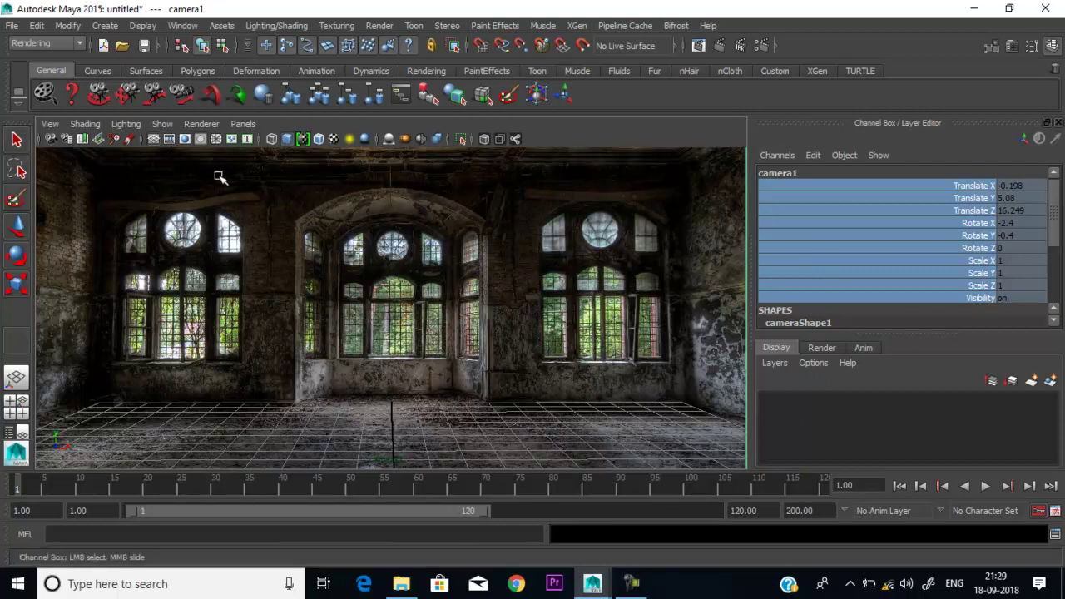
click(169, 140)
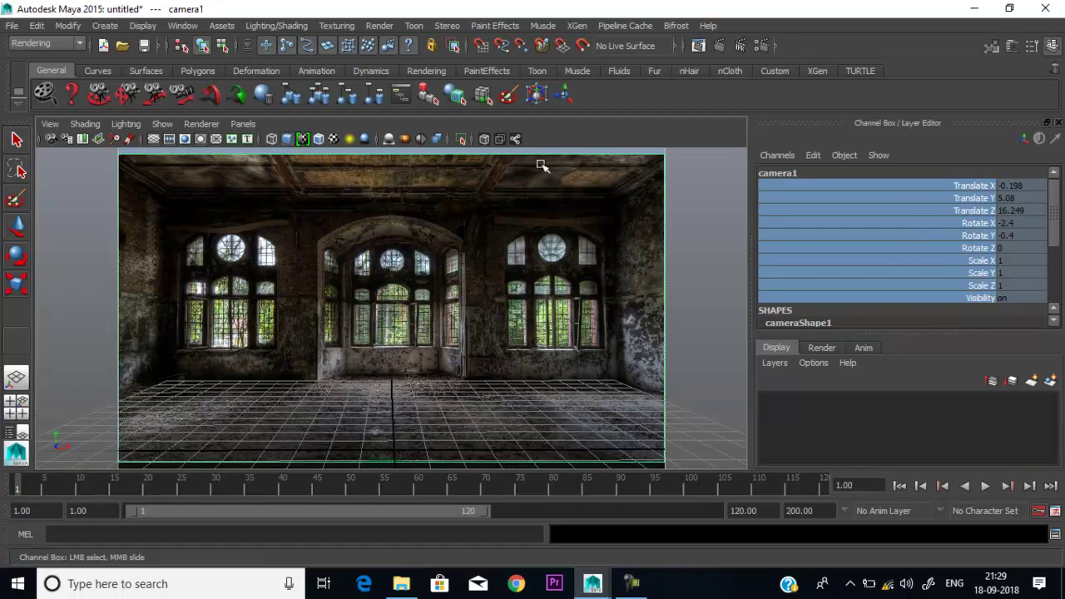
Step: Open and close the image plane's attribute settings, then show the menu sets list
key(ctrl+a)
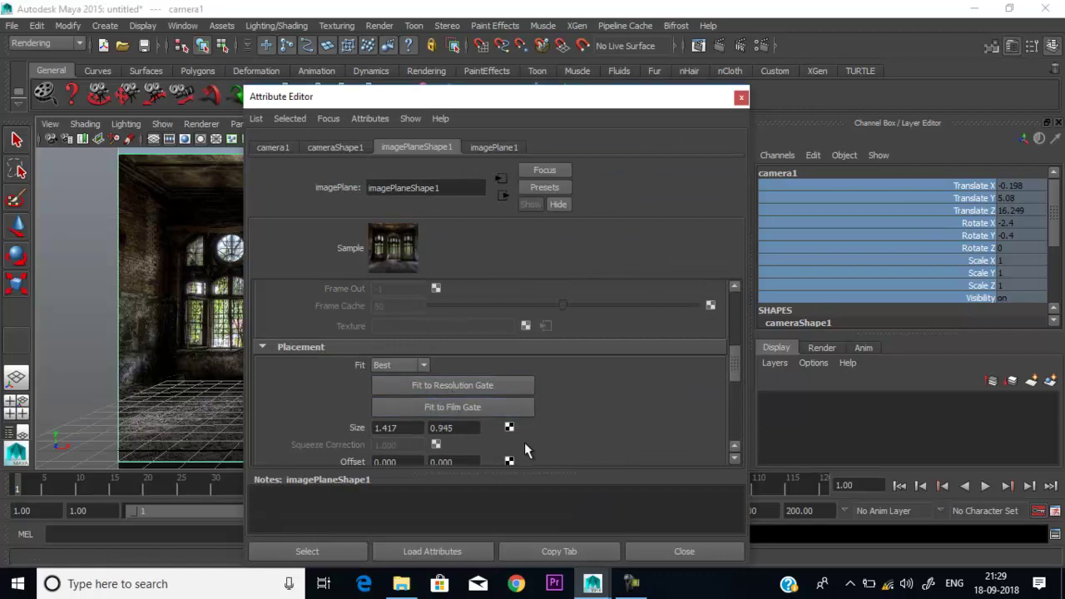
click(740, 98)
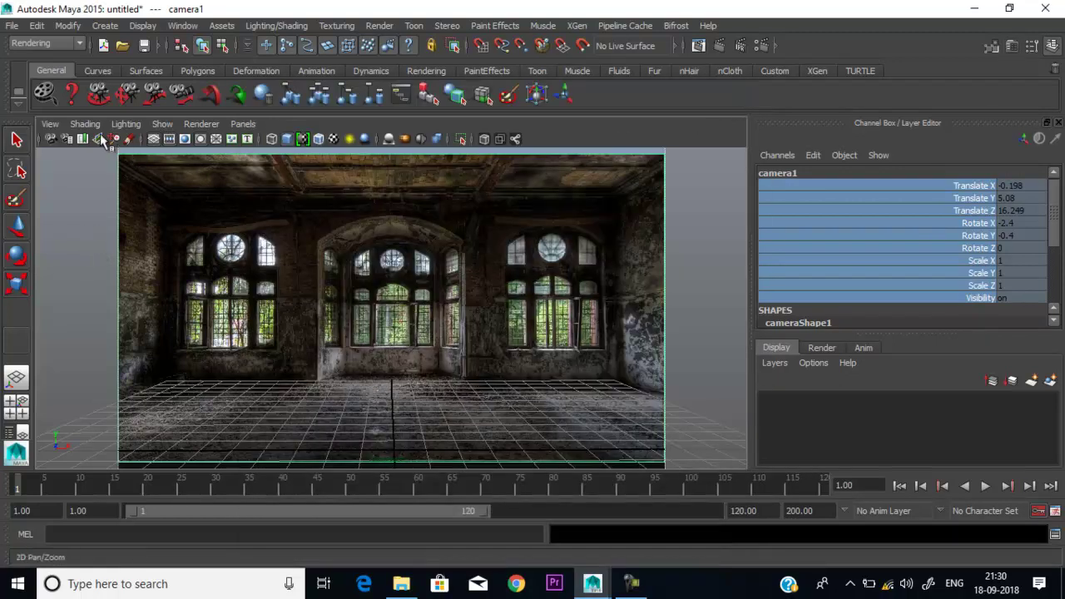
click(50, 41)
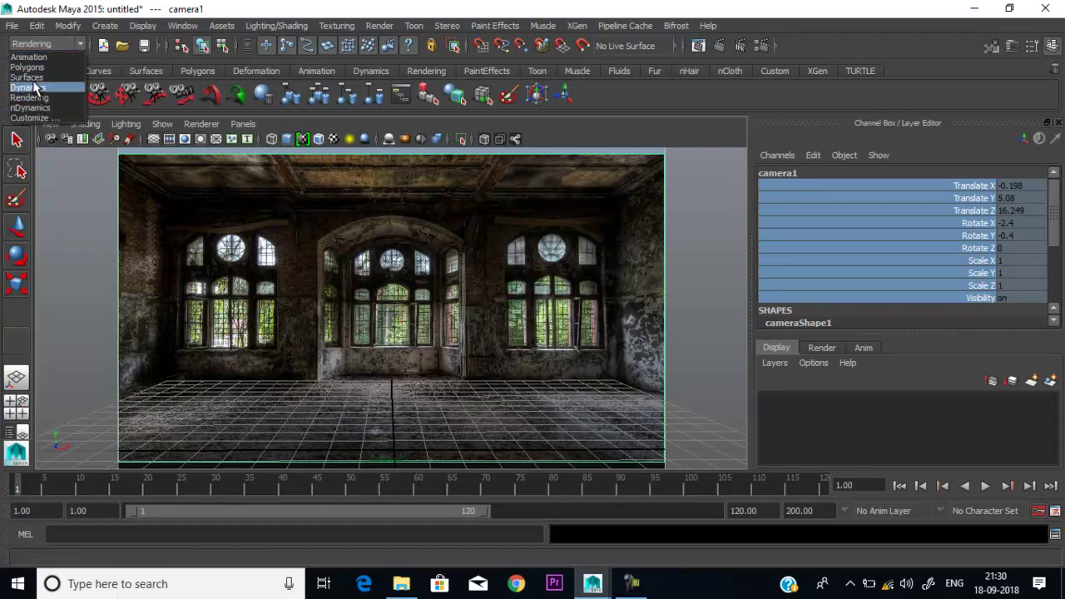
Step: Switch to the Polygons menu set and shelf and pick the Polygon Plane tool
click(29, 66)
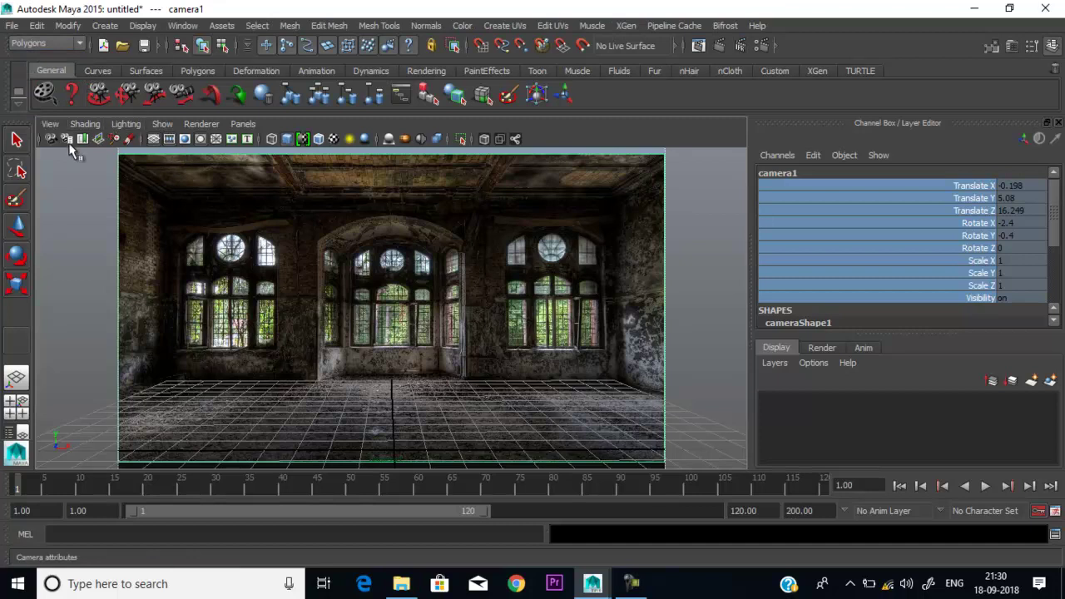
click(193, 71)
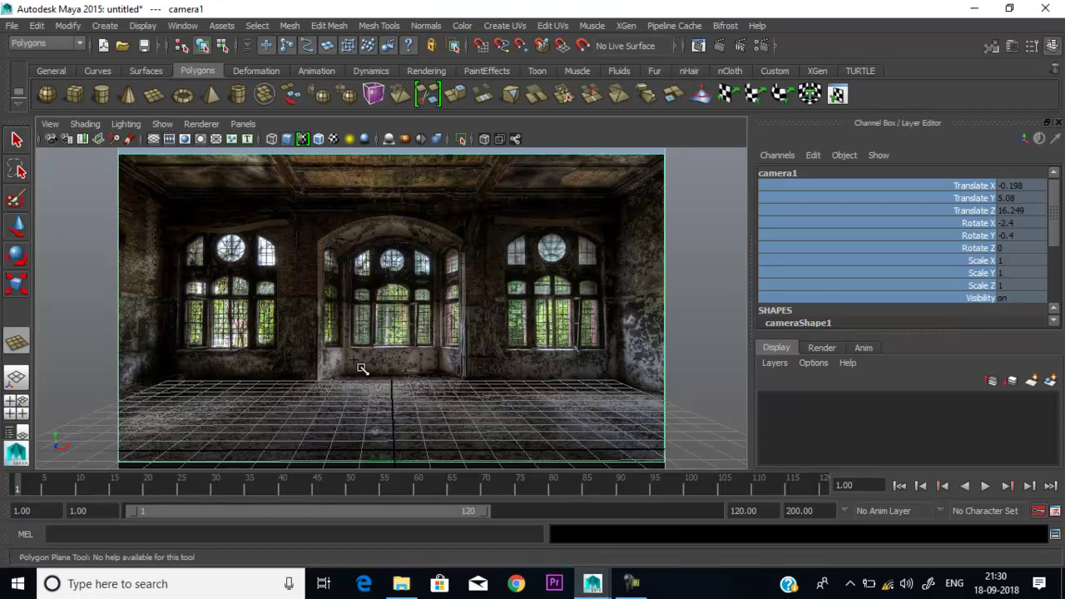
click(153, 96)
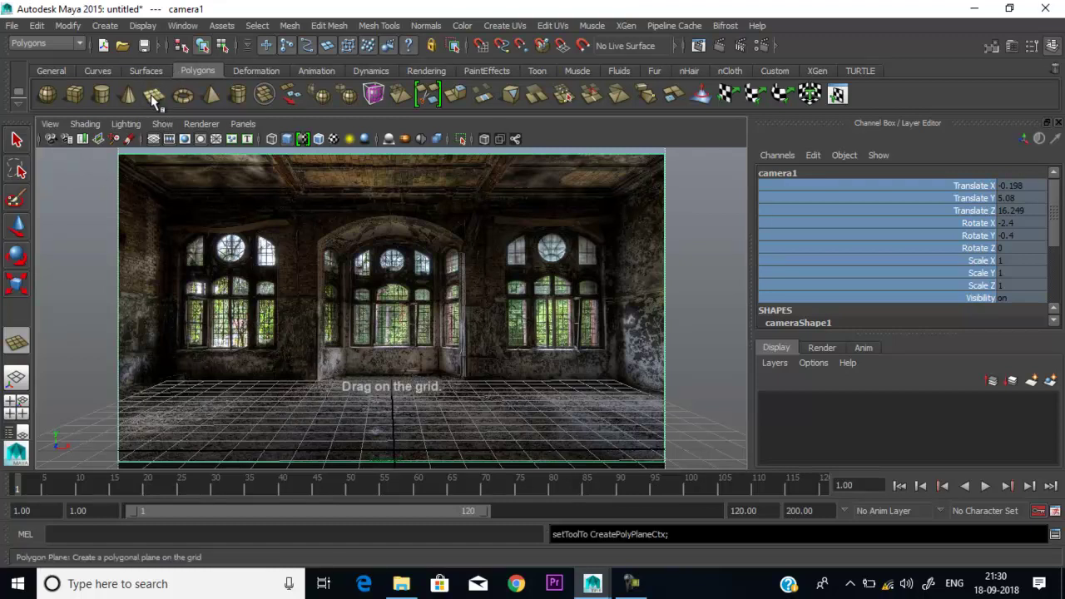
Step: Draw polygon plane pPlane1 across the floor grid in the perspective view, around X 1.329, Z -2.16
key(space)
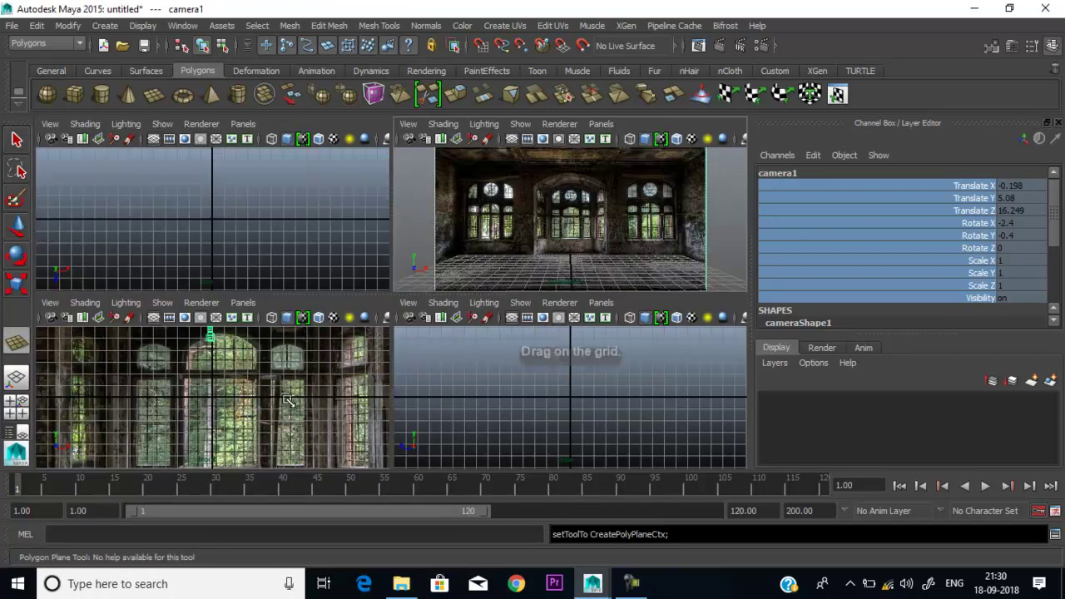
key(space)
drag(533, 246, 540, 204)
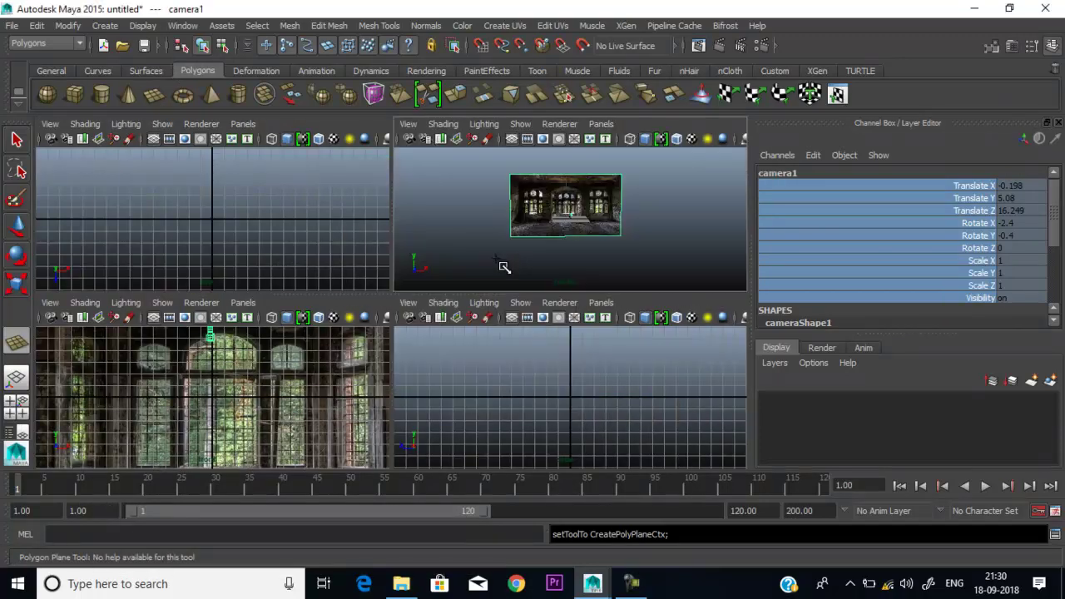
scroll(558, 231, down, 3)
scroll(558, 230, up, 3)
scroll(582, 246, up, 2)
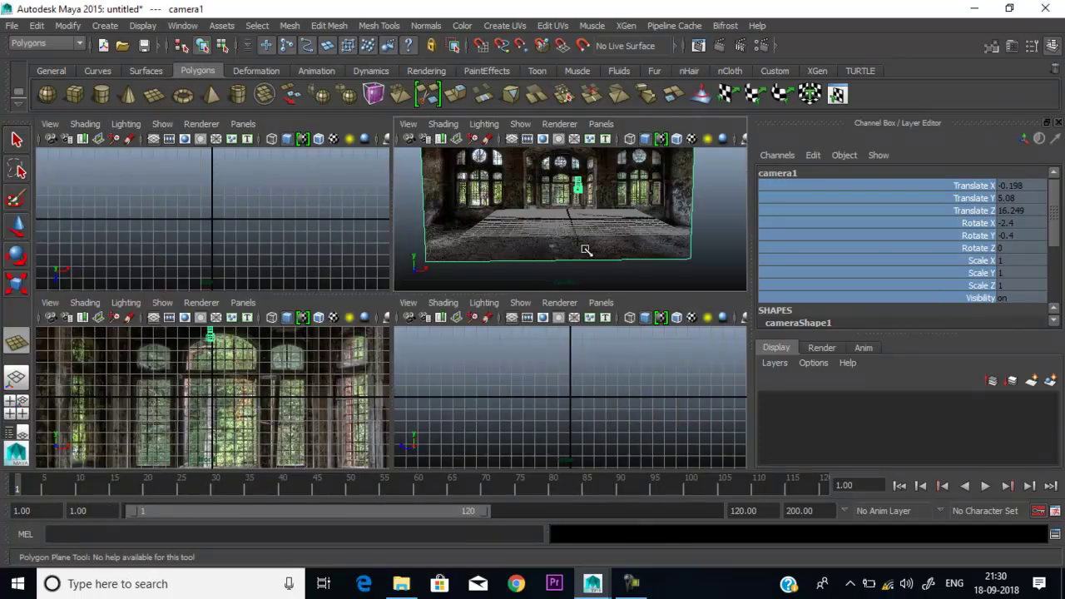
scroll(554, 245, up, 2)
scroll(552, 235, up, 2)
scroll(551, 233, up, 2)
key(space)
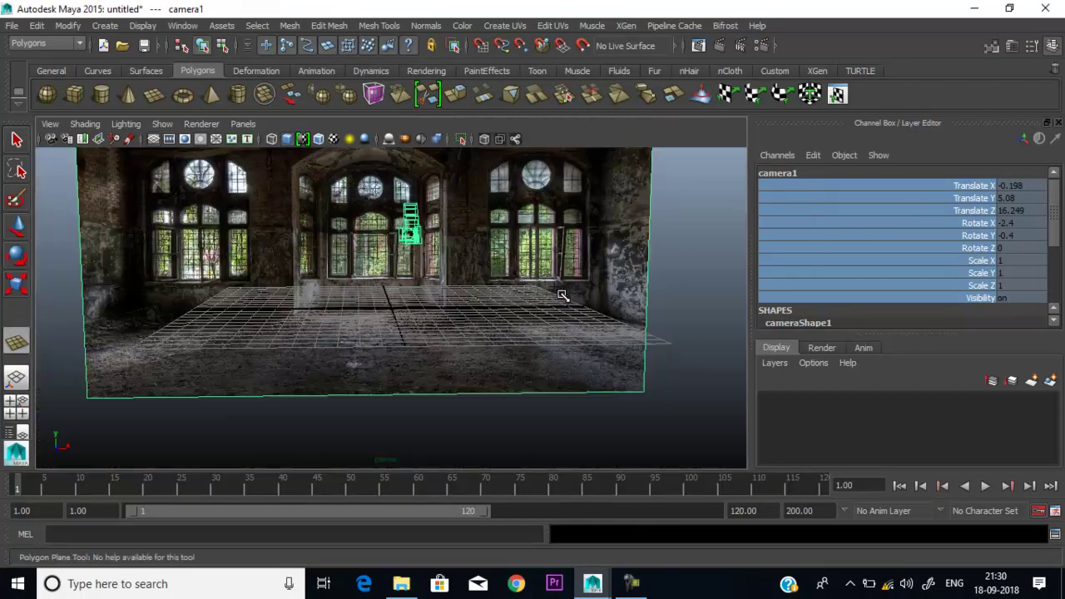
mouse_move(516, 329)
alt+mouse_down()
mouse_move(417, 359)
mouse_move(327, 308)
alt+mouse_up()
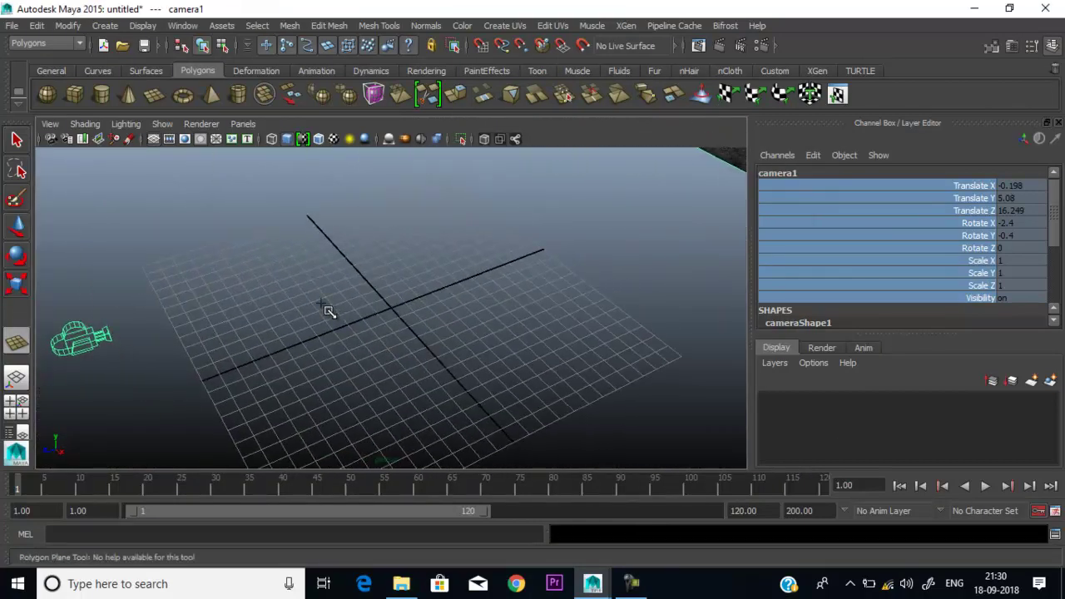
mouse_move(254, 270)
mouse_down()
mouse_move(639, 363)
mouse_move(647, 356)
mouse_up()
Step: Look through camera1 to see the new plane against the room photo
scroll(364, 320, up, 2)
scroll(365, 320, down, 2)
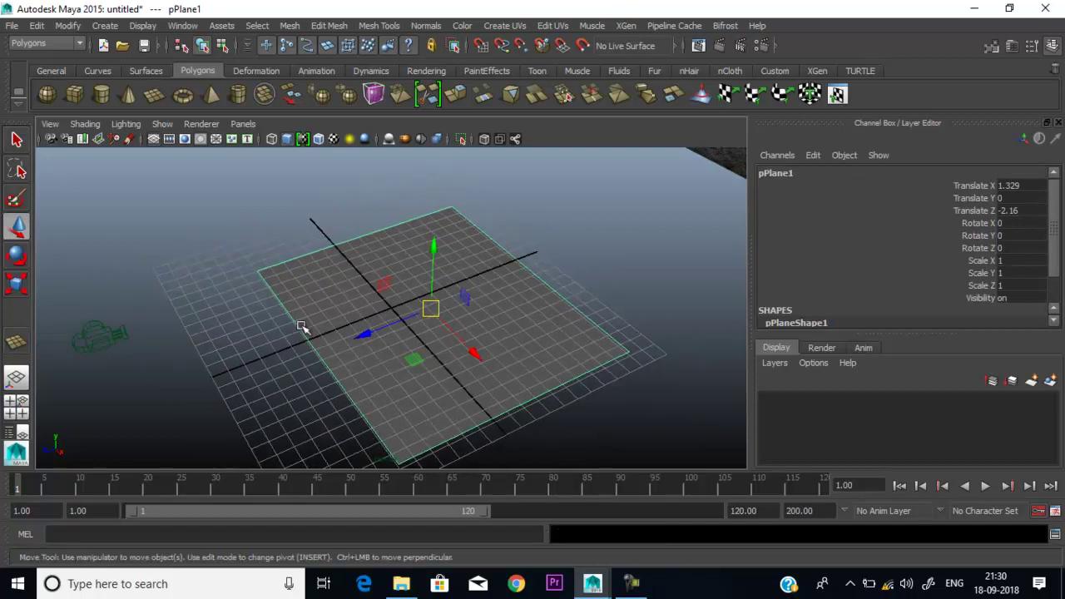
click(254, 125)
mouse_move(268, 139)
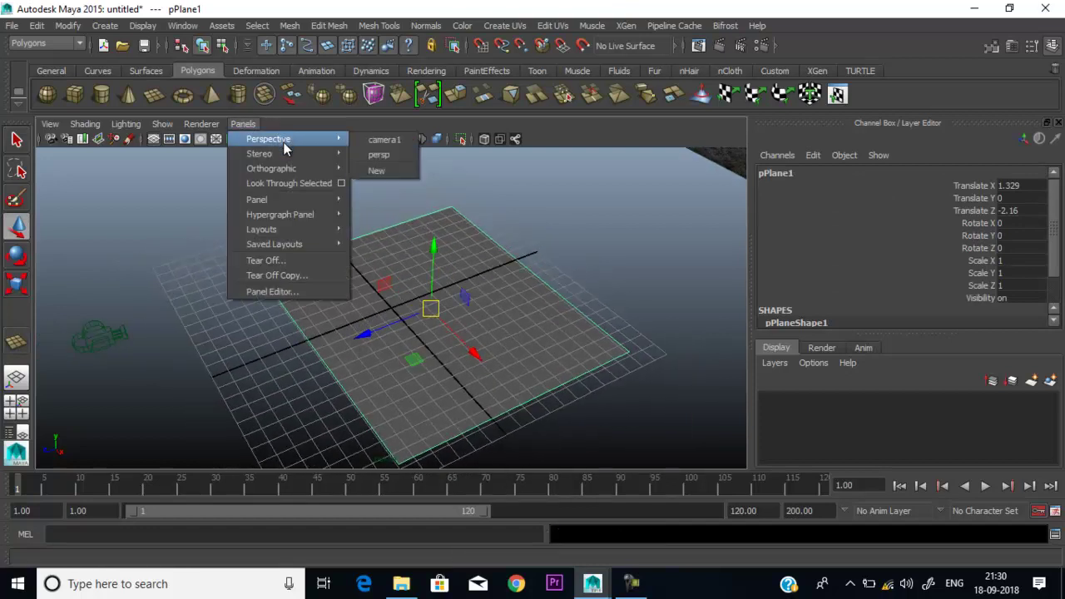
click(408, 143)
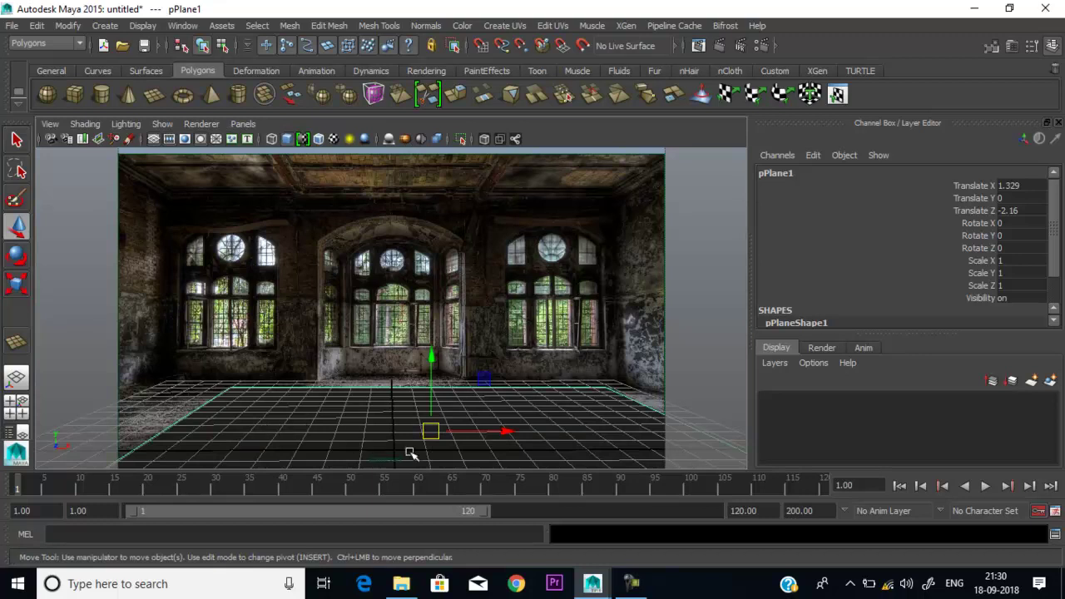
Step: Move pPlane1 along its X axis until Translate X reads -0.127
drag(507, 432, 466, 423)
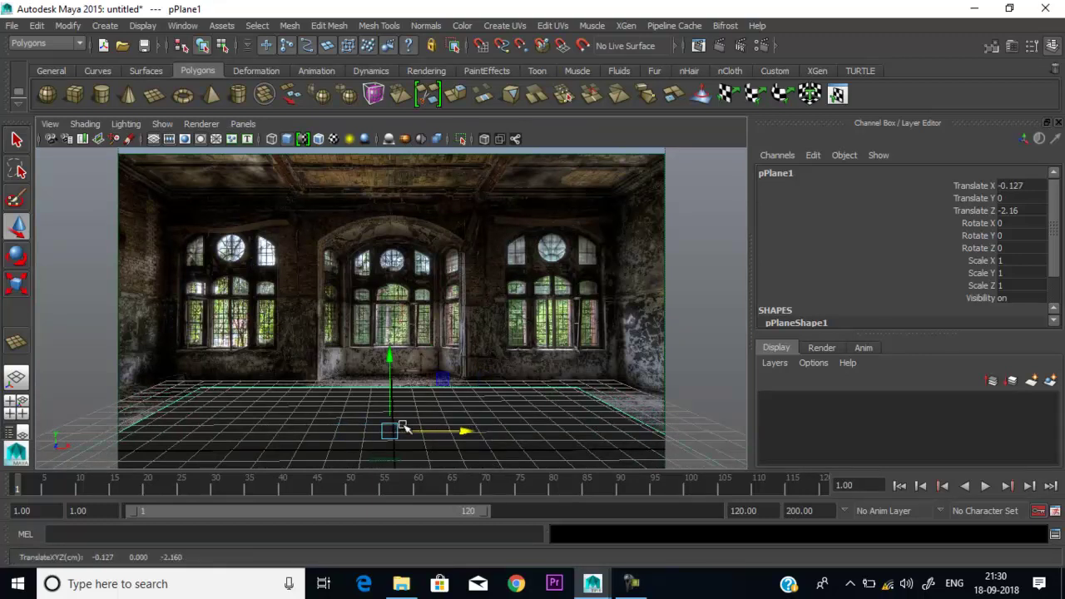